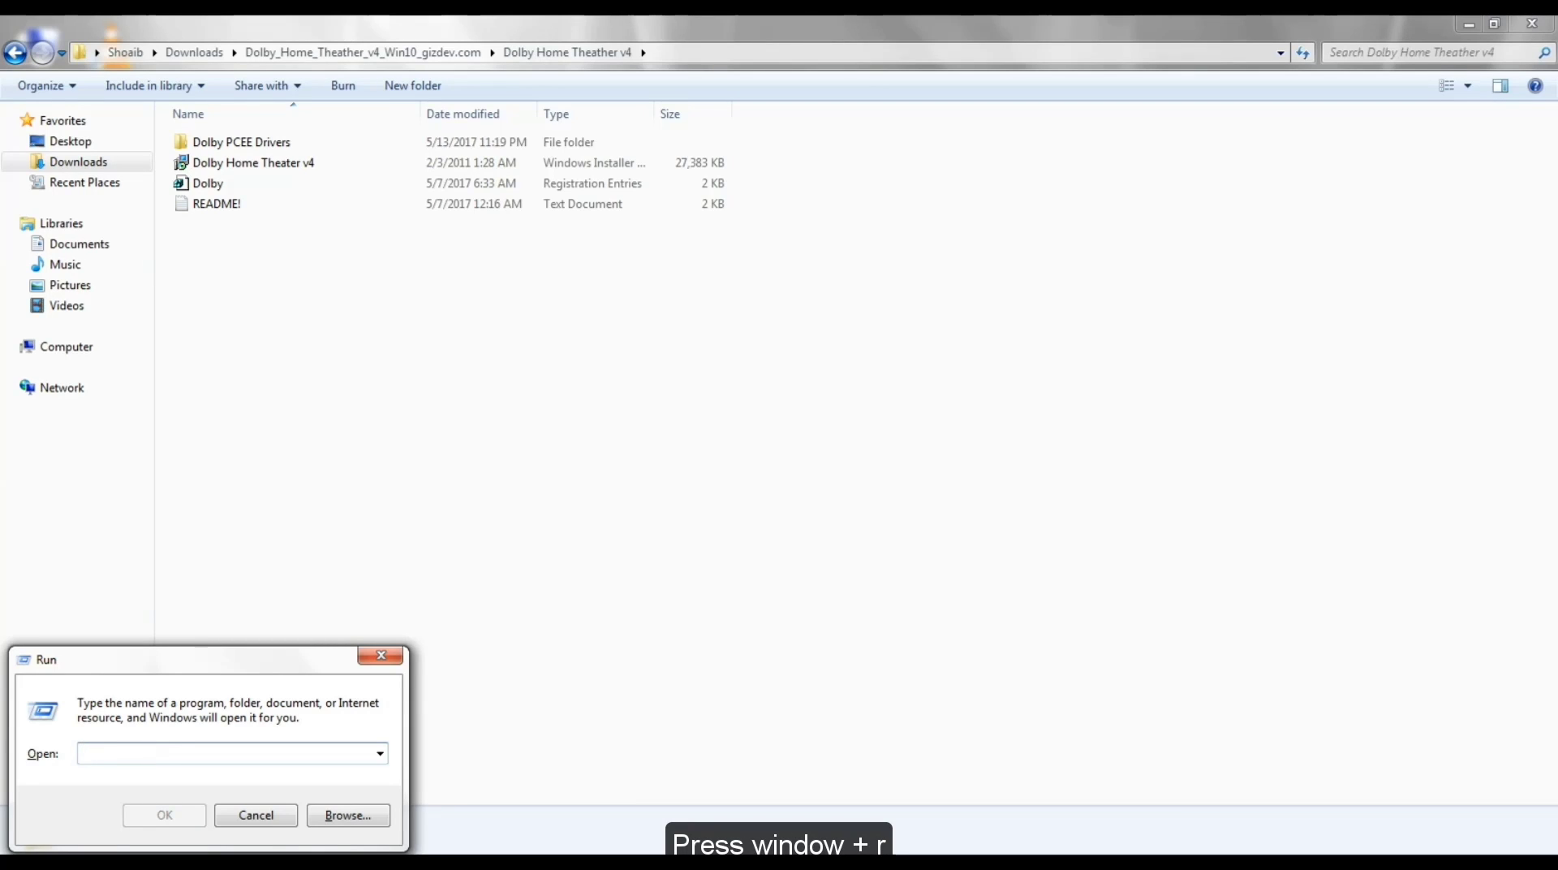
Step: Launch the Registry Editor by running the regedit command from the open Run dialog
text(re)
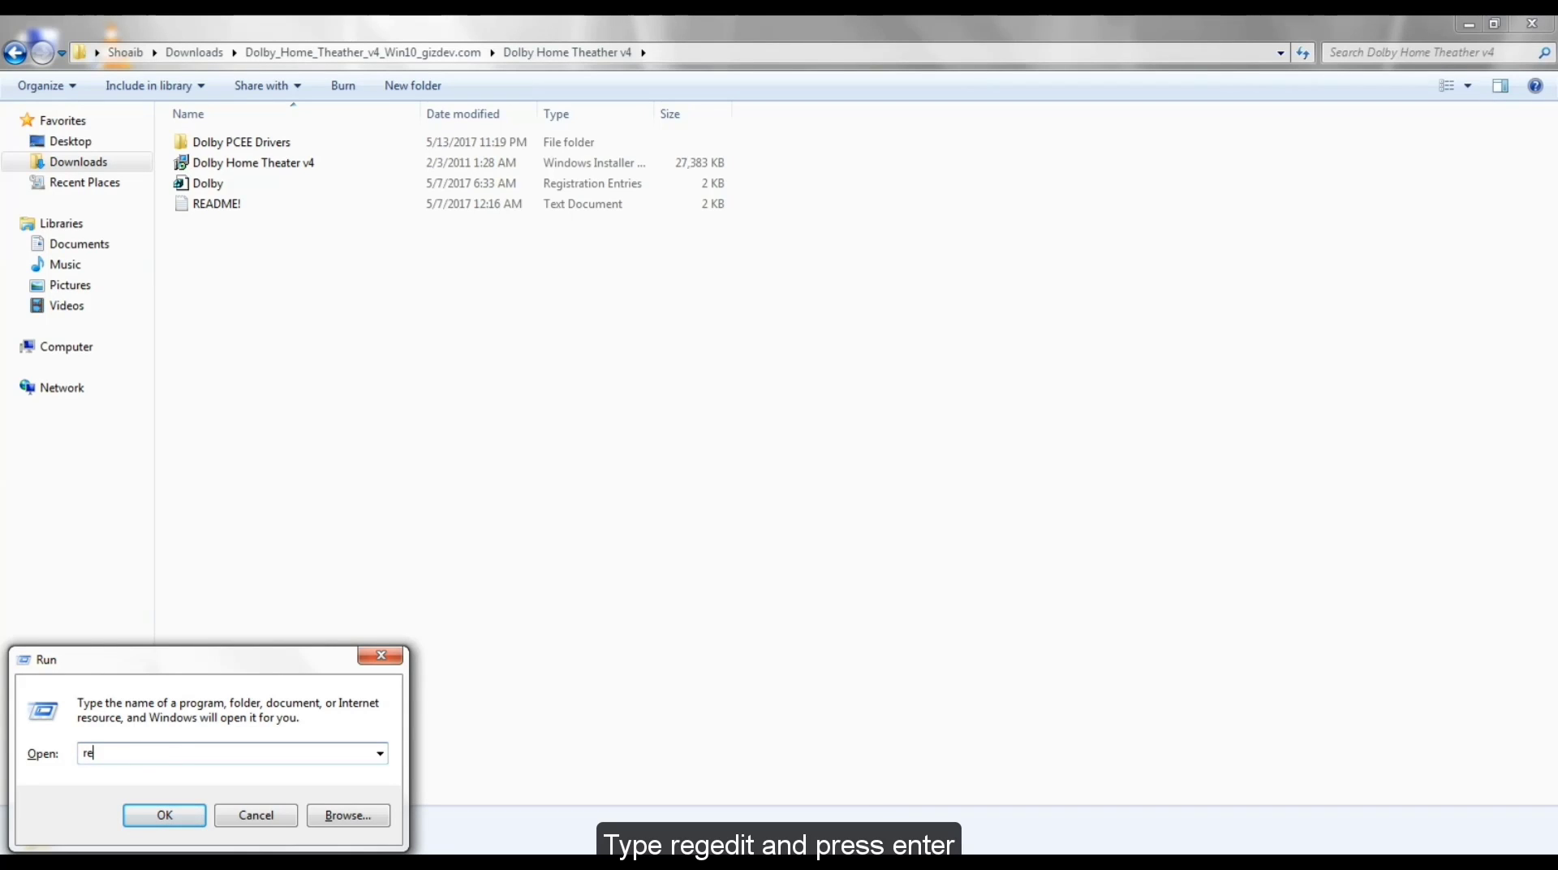
text(gedit)
key(Return)
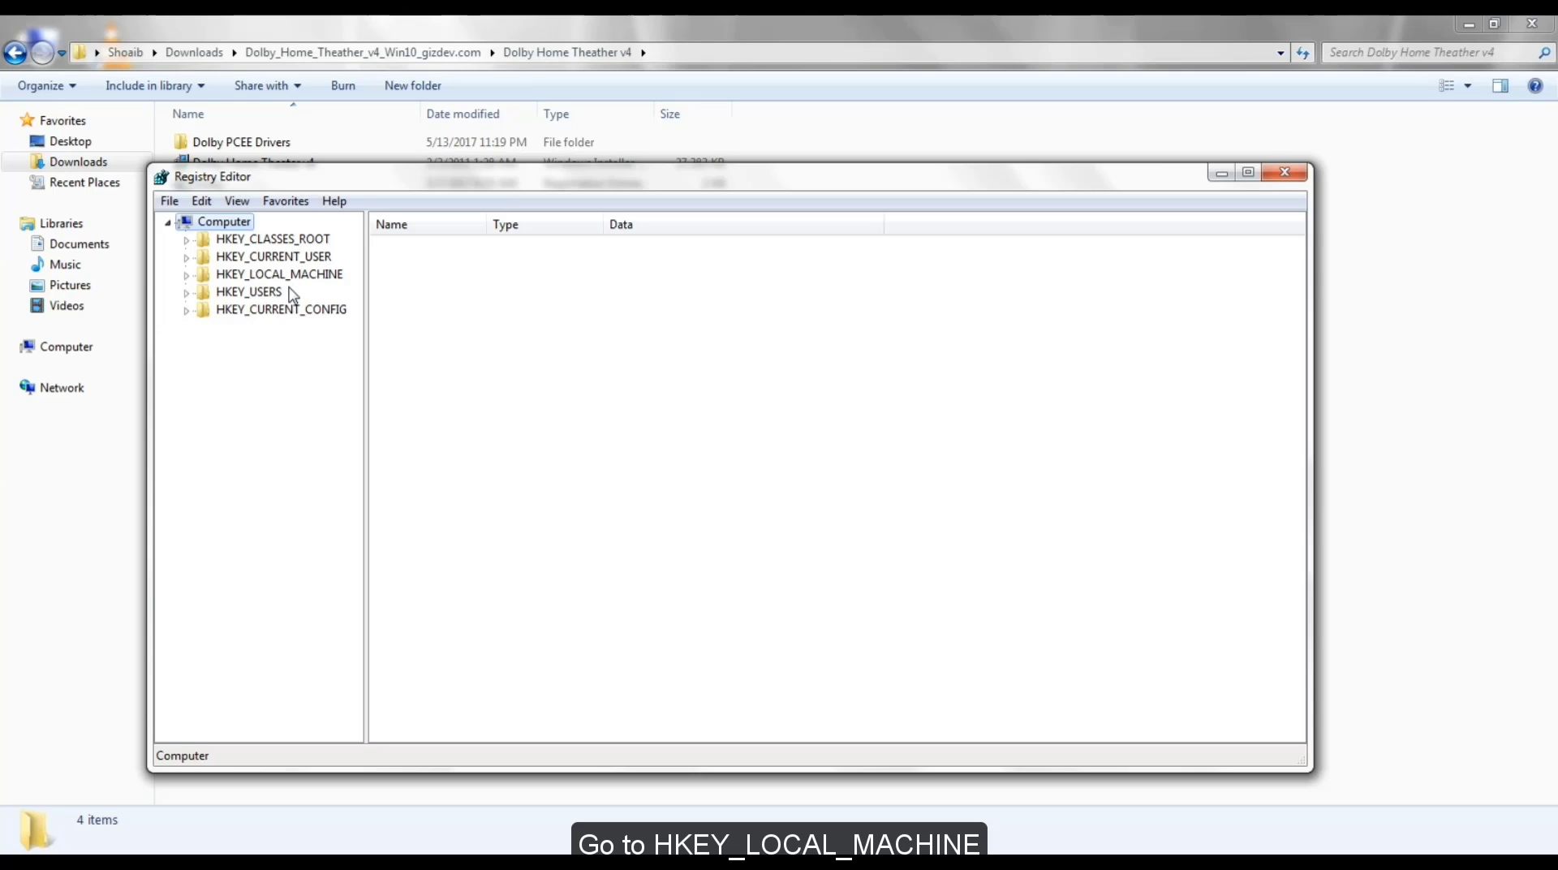
Step: Expand the registry tree through HKEY_LOCAL_MACHINE and SOFTWARE down to the subkeys of Microsoft
click(268, 276)
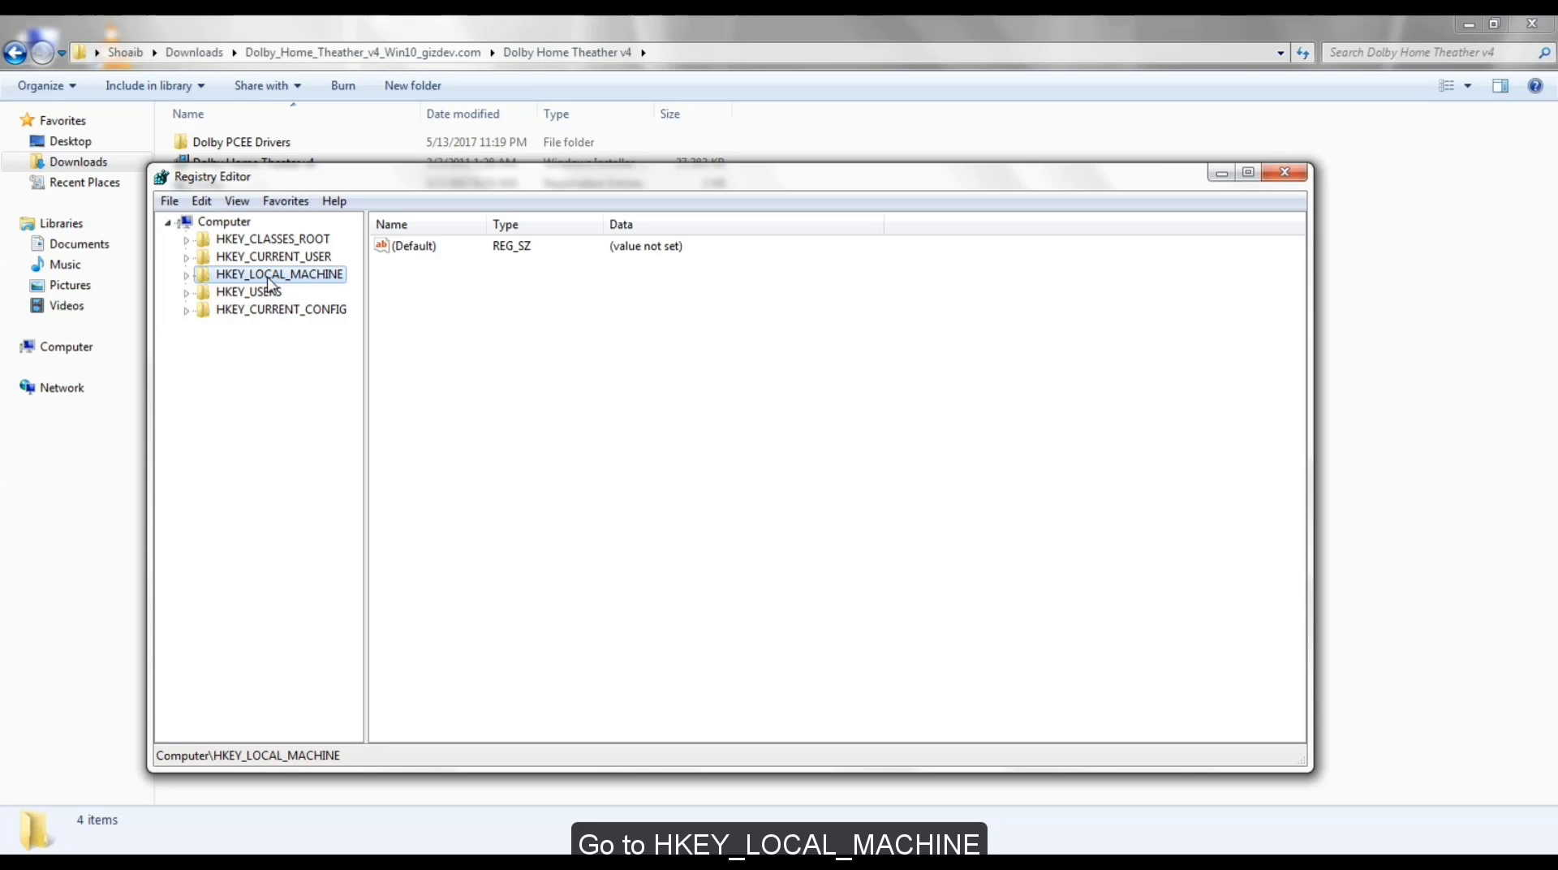
double_click(270, 276)
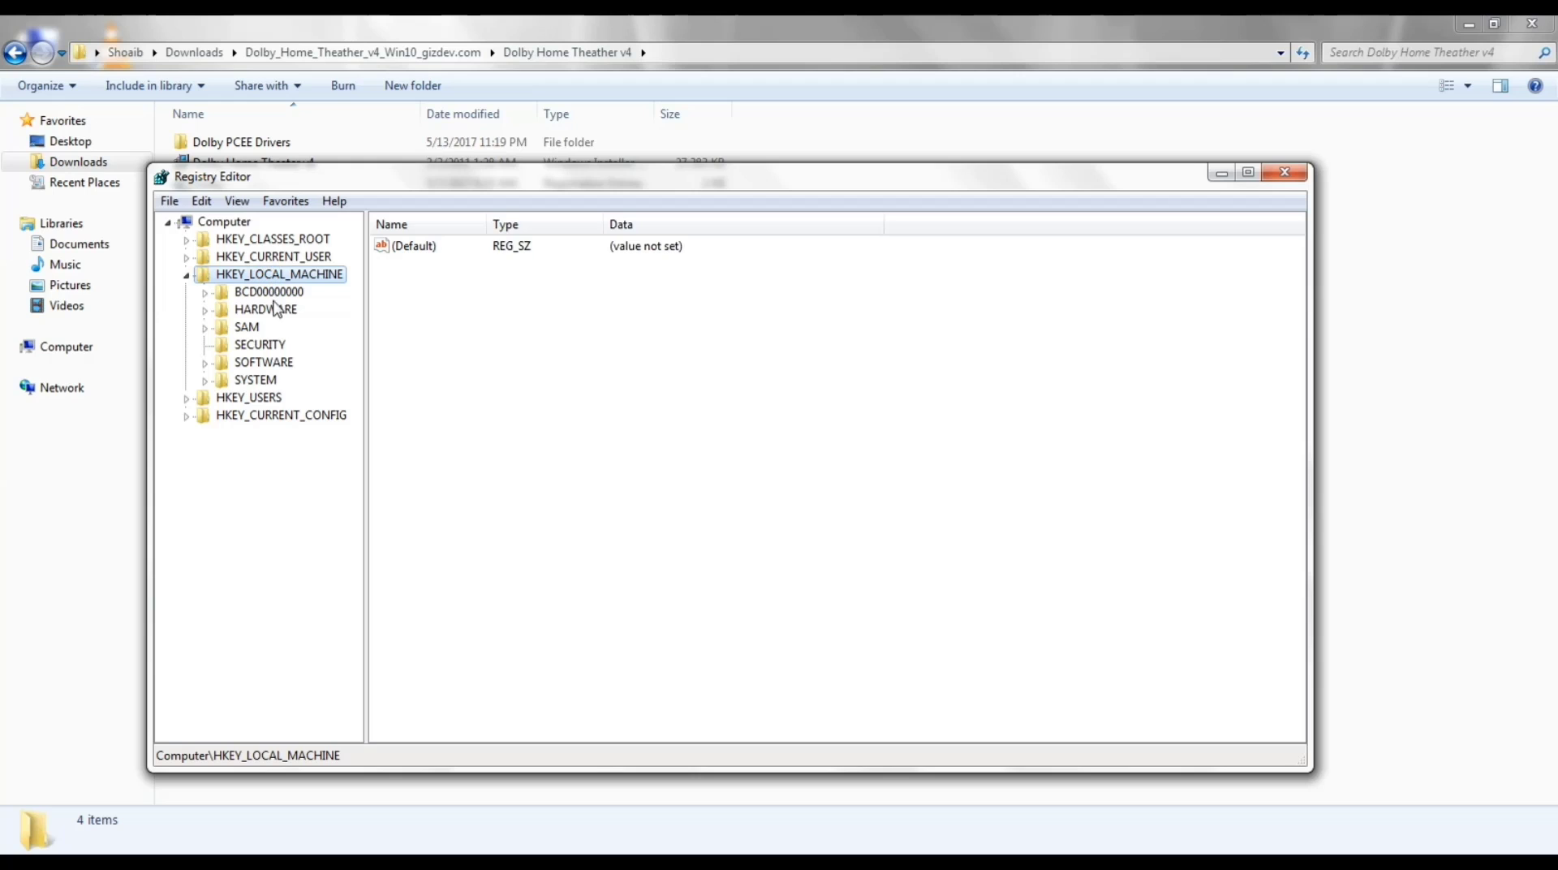
double_click(277, 361)
drag(354, 528, 354, 565)
double_click(272, 398)
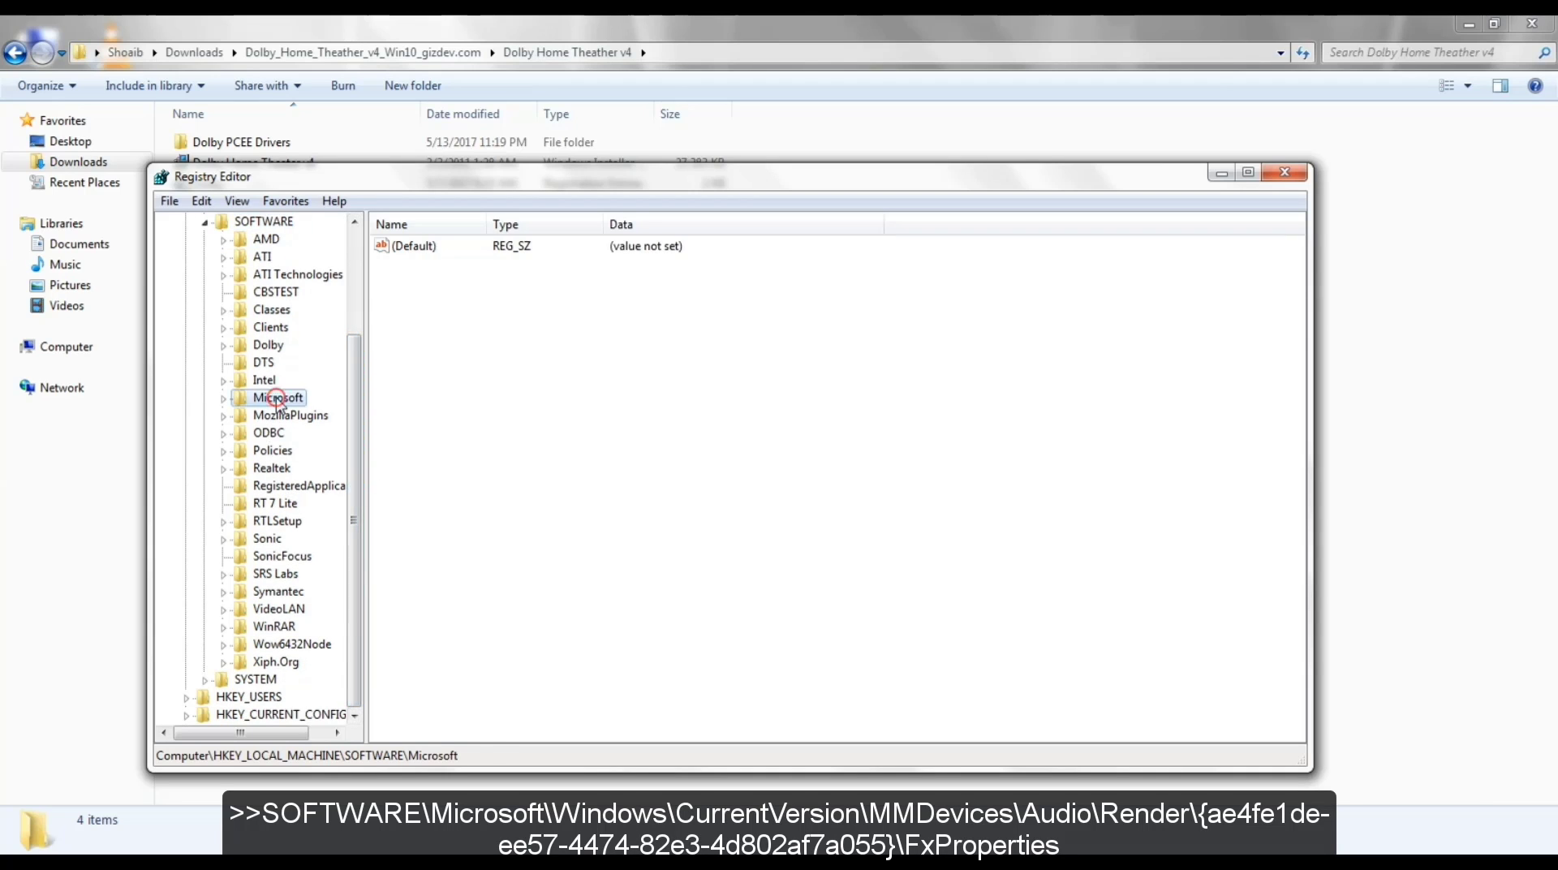
click(276, 400)
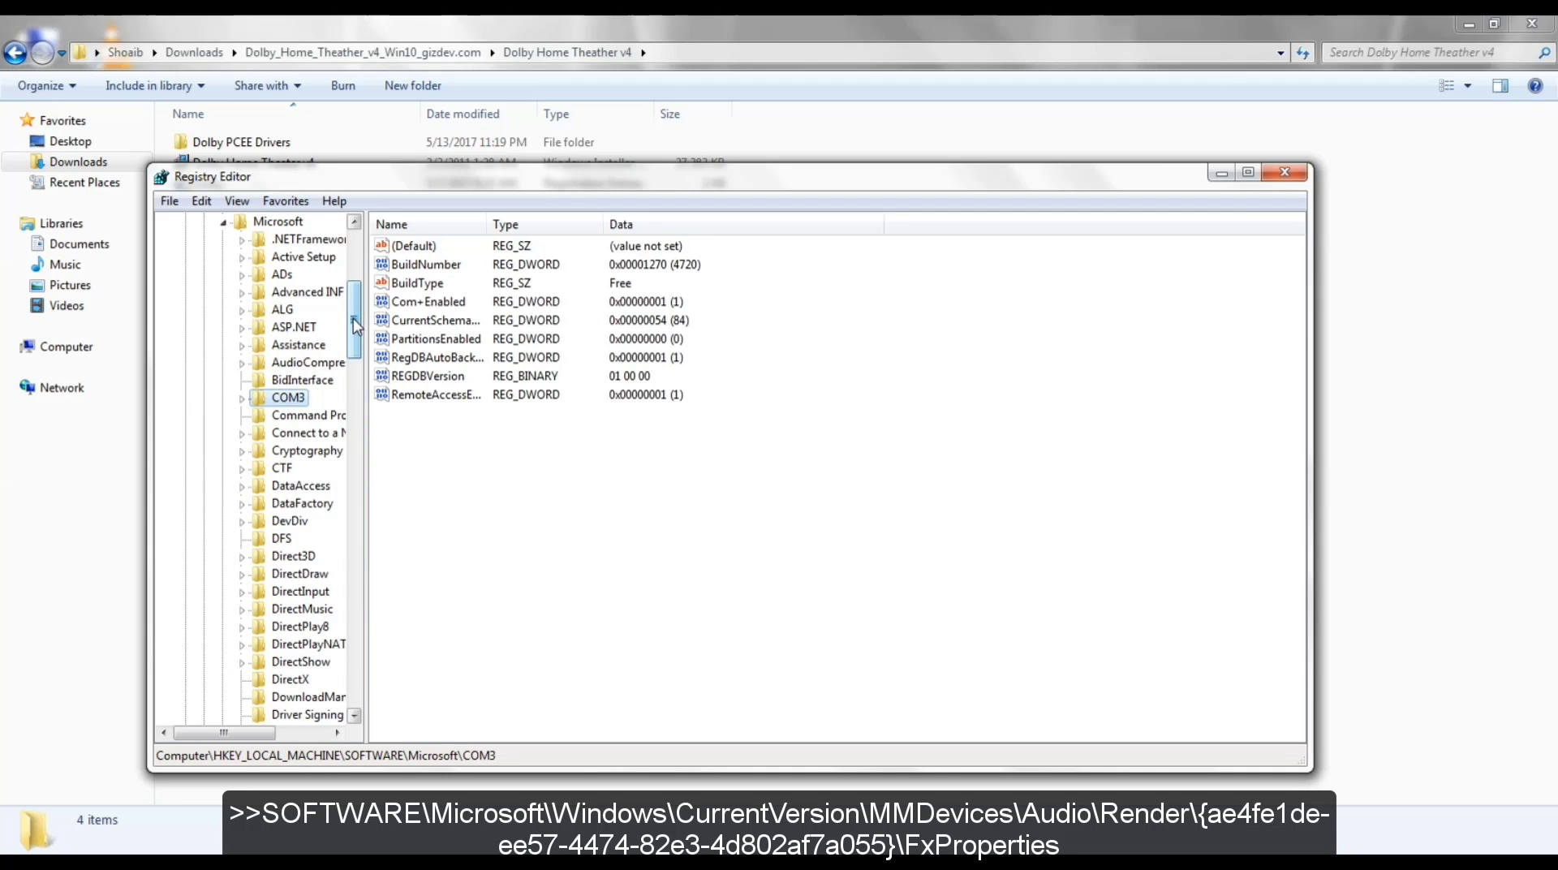
Step: Expand the Windows key under Microsoft and open its CurrentVersion subkey
drag(354, 323, 354, 350)
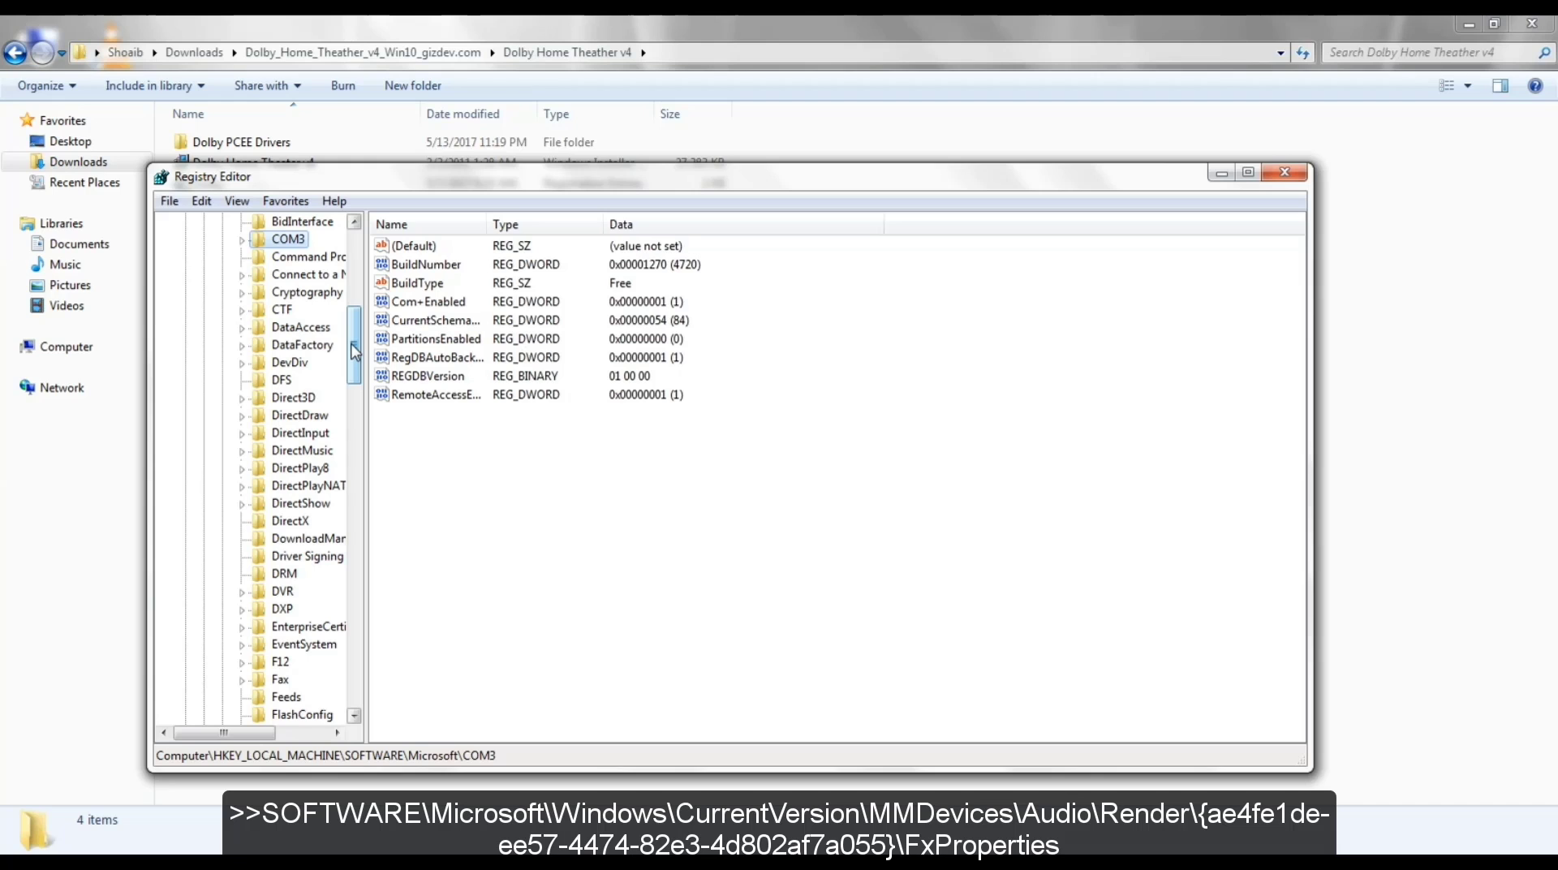
scroll(297, 519, down, 9)
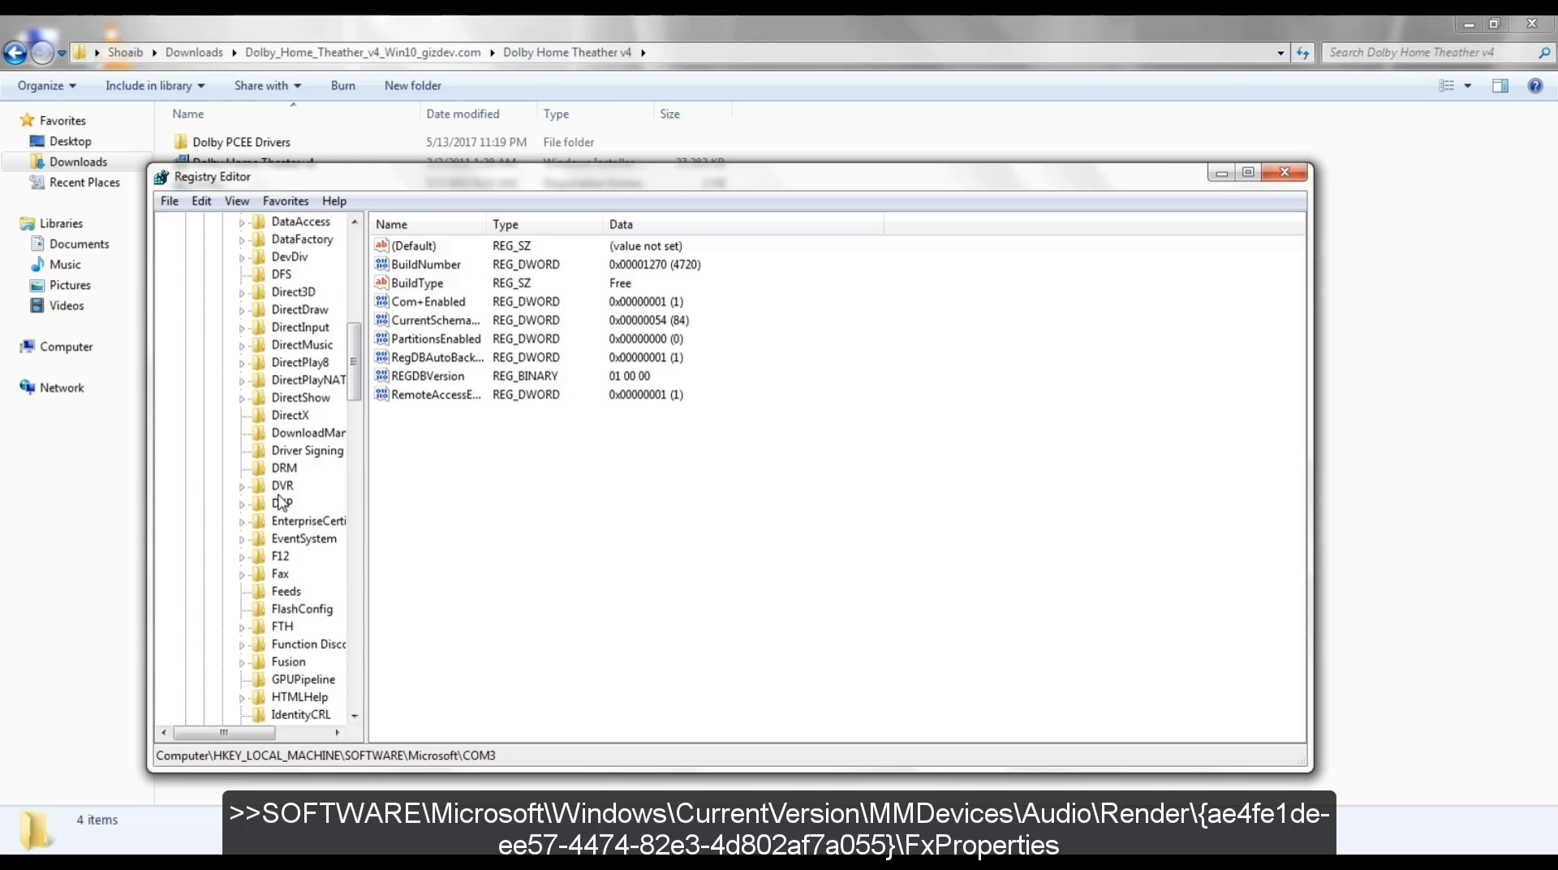
scroll(300, 526, down, 20)
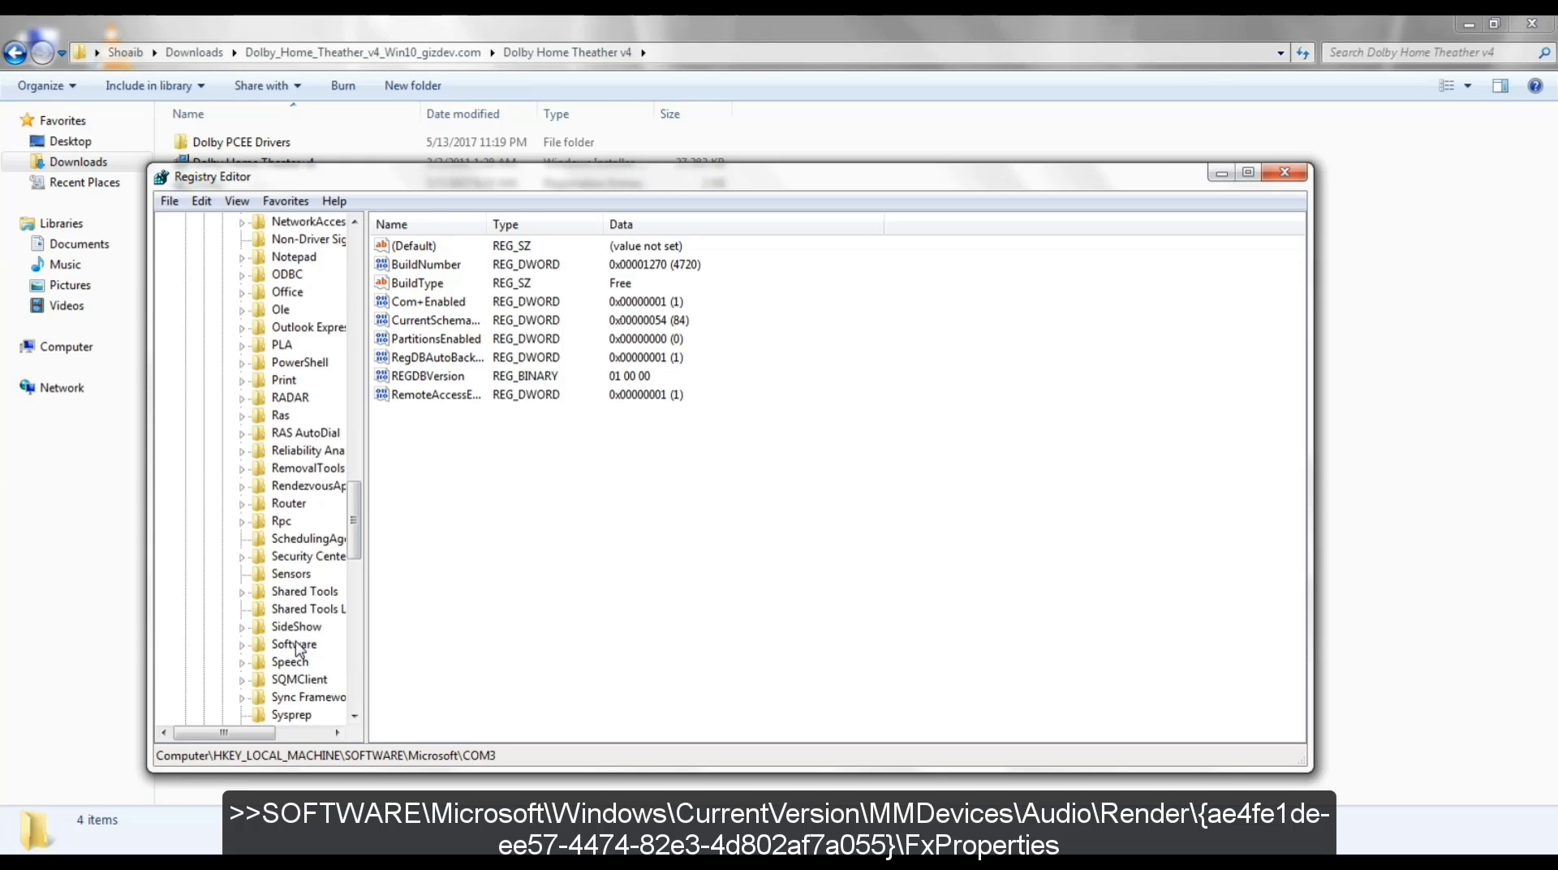
double_click(297, 646)
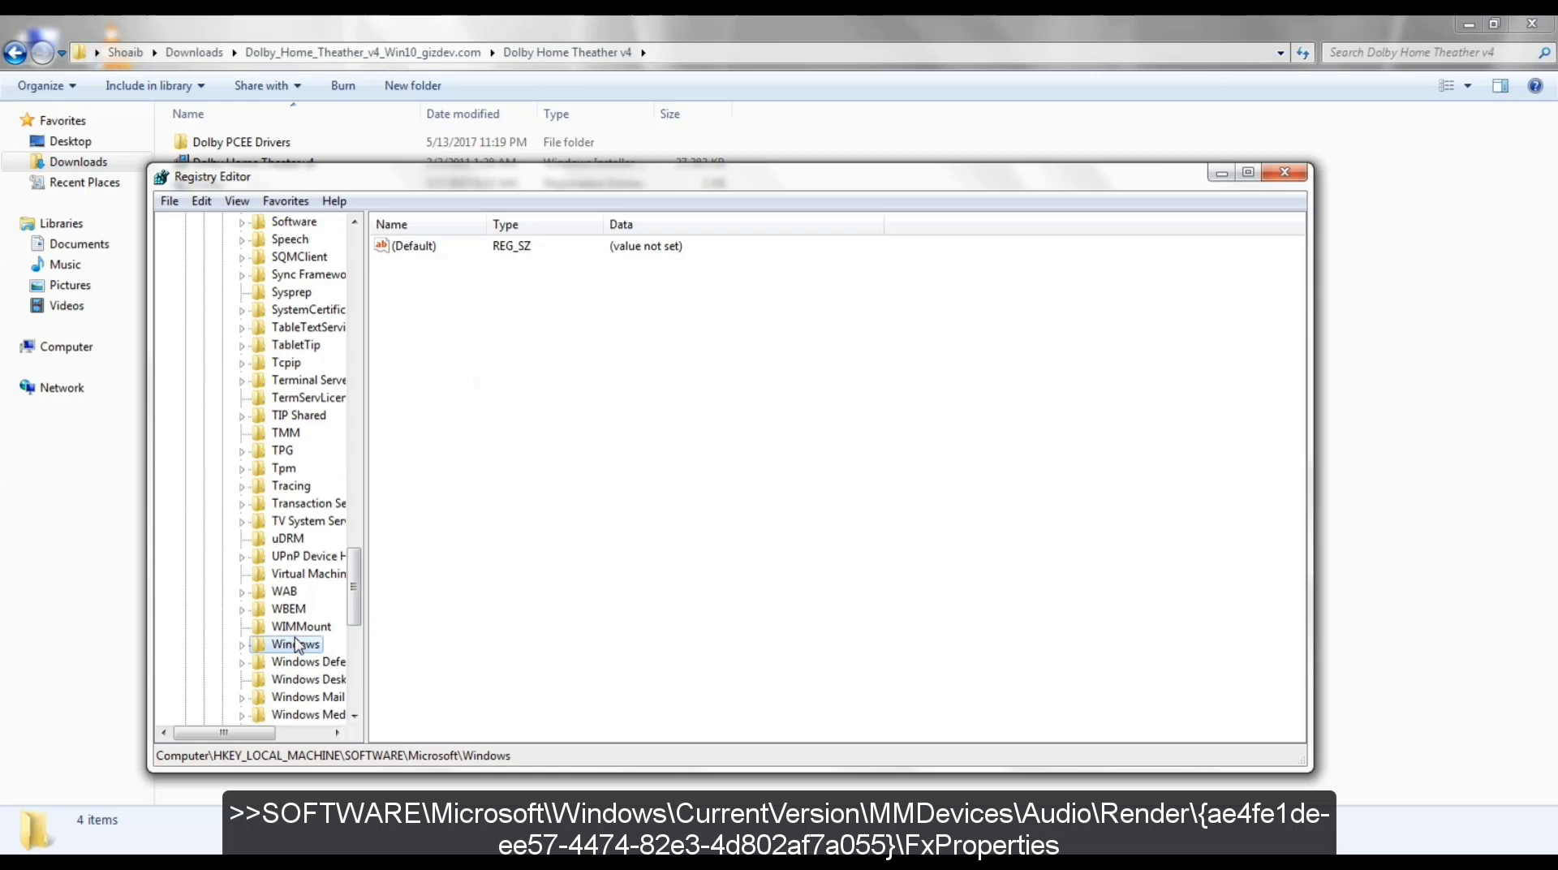
double_click(312, 574)
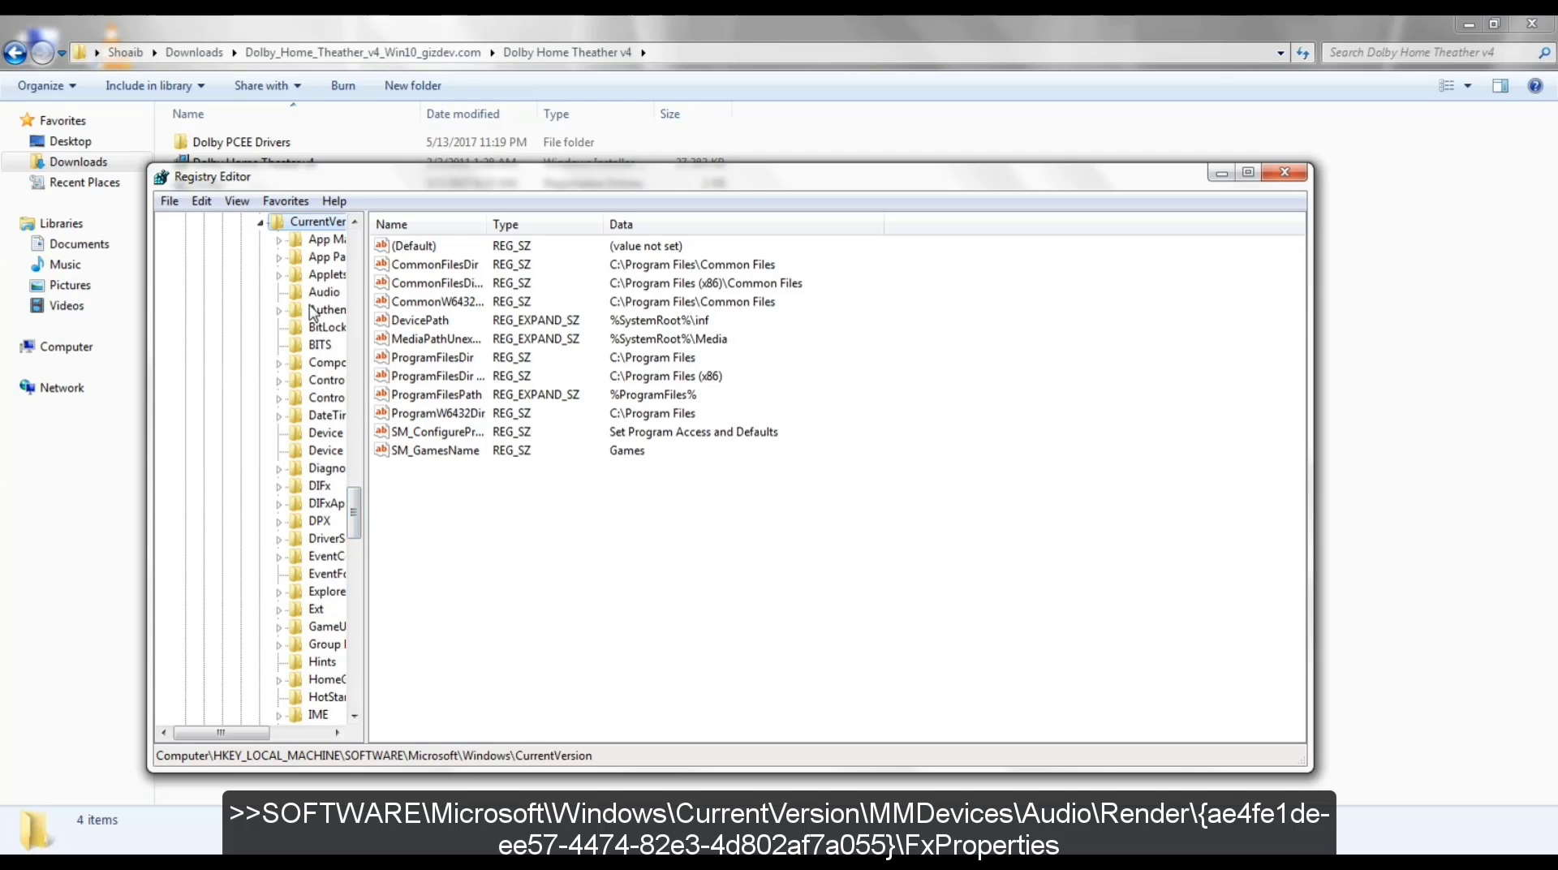
Step: Expand MMDevices, Audio and Render under CurrentVersion, widening the tree area so the long device key names are readable
scroll(317, 325, down, 3)
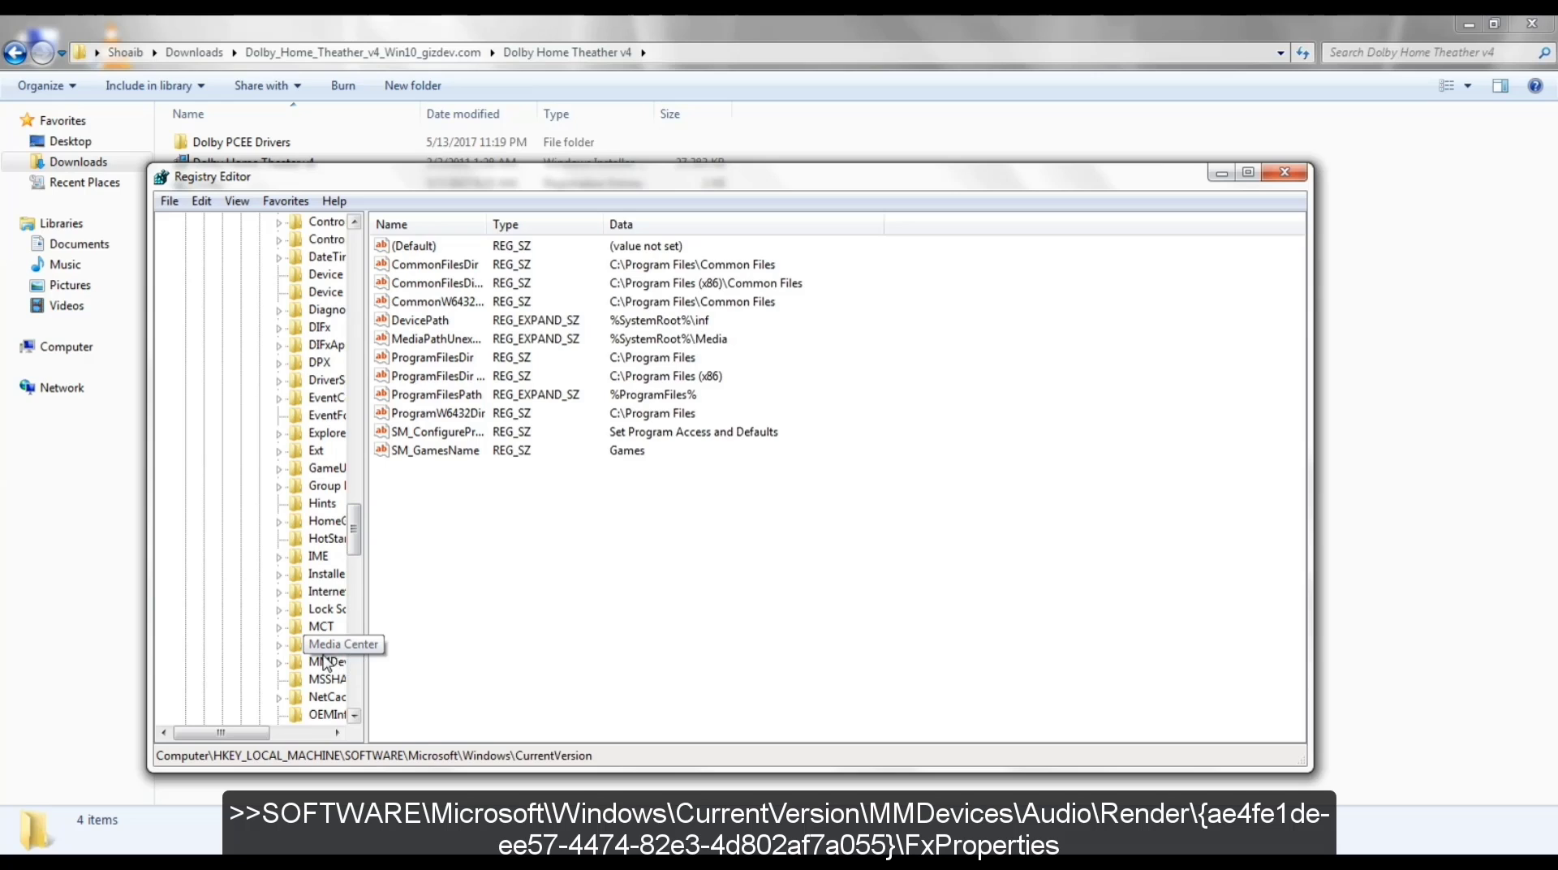
drag(365, 641, 403, 641)
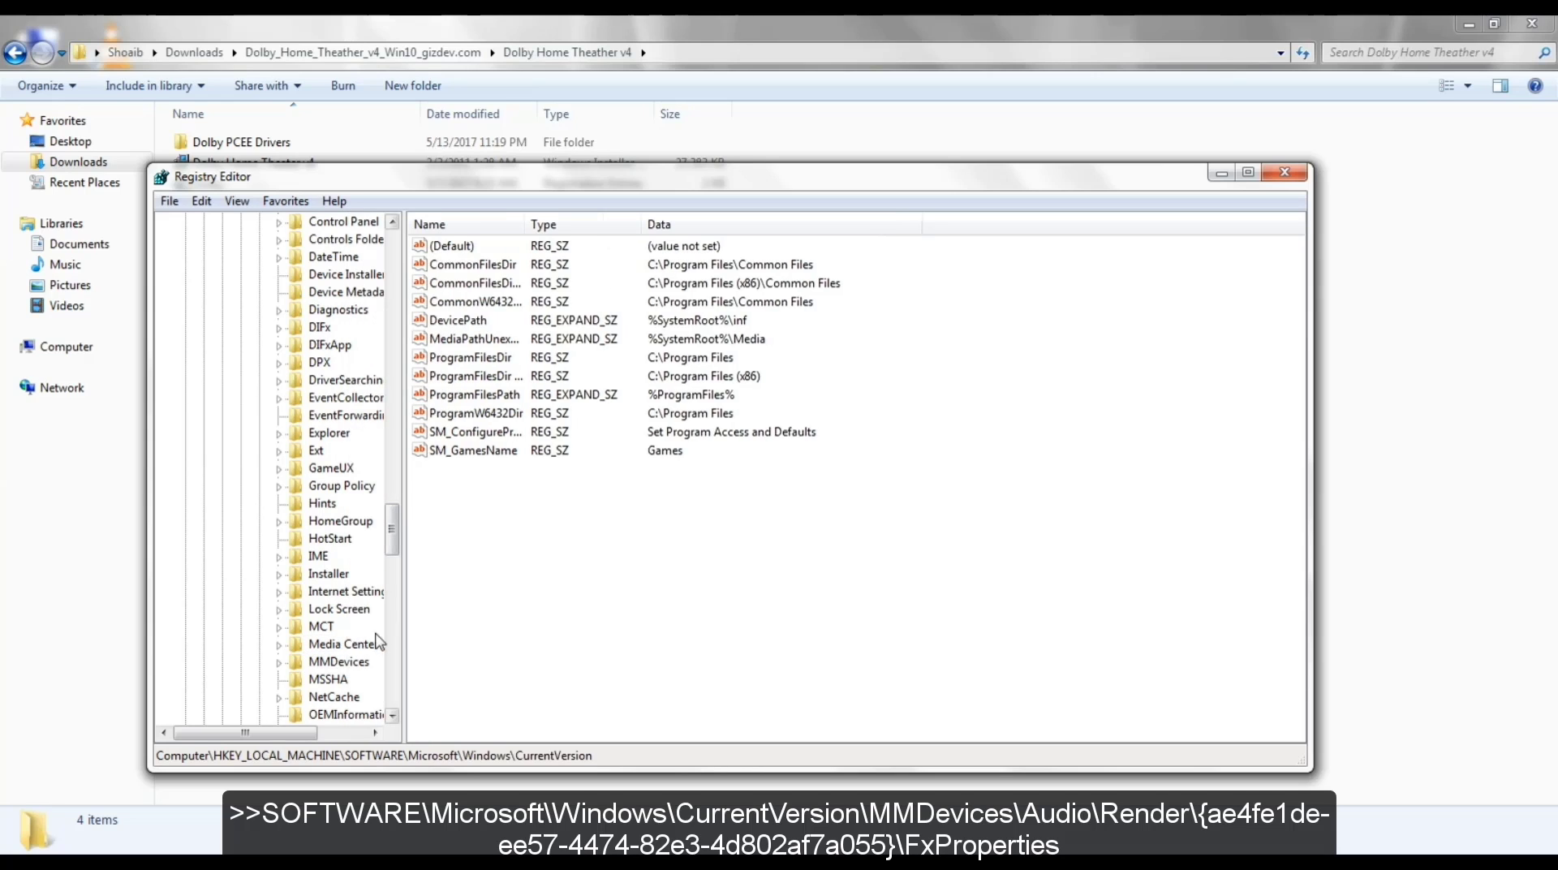
double_click(339, 661)
drag(392, 551, 393, 566)
double_click(341, 485)
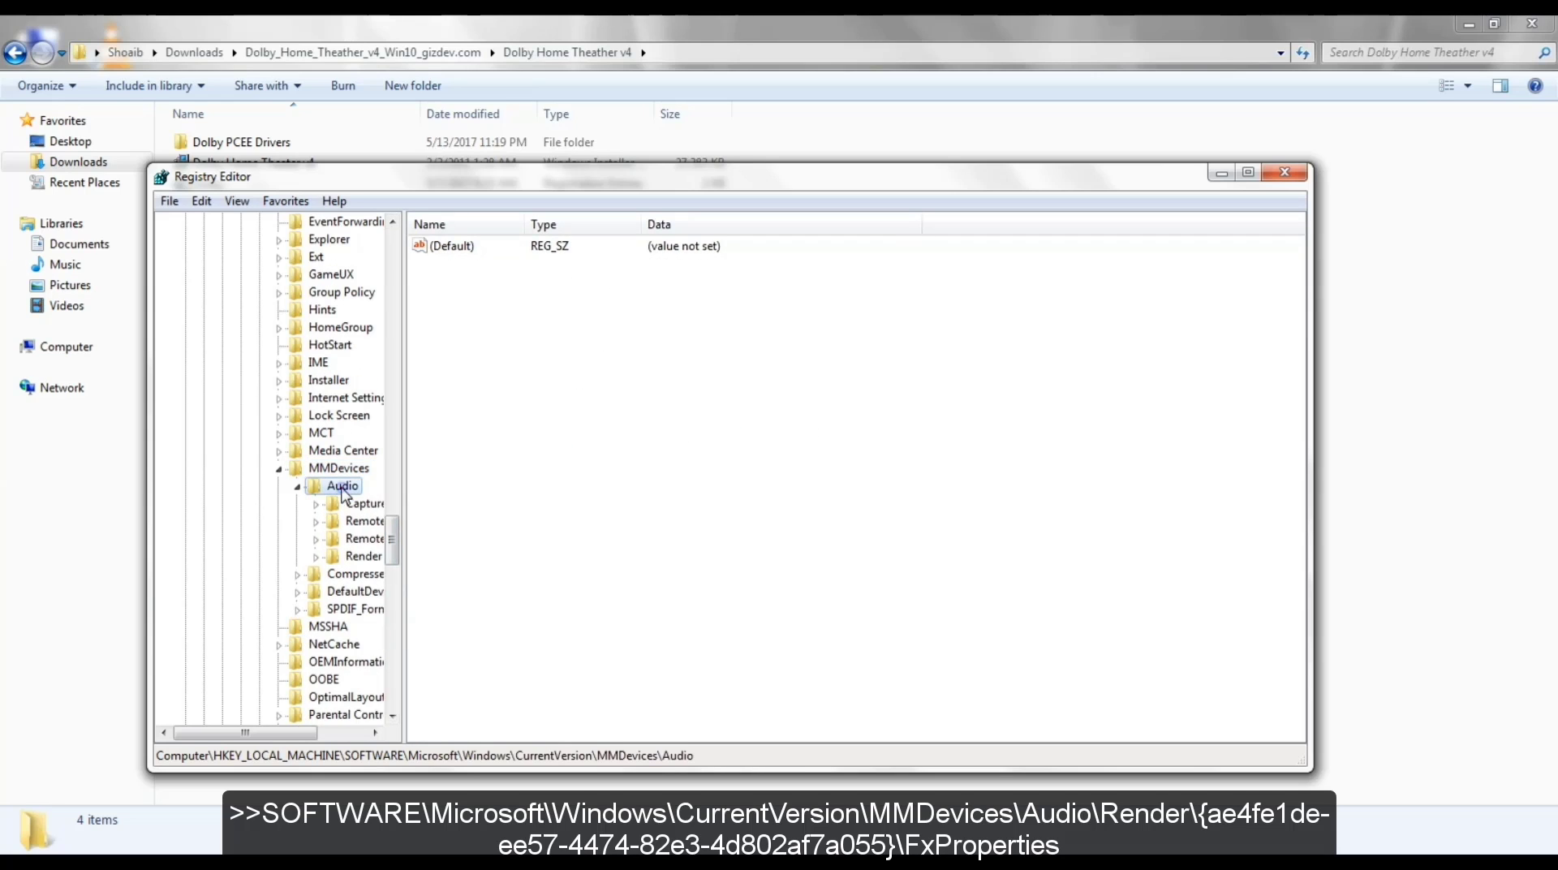
double_click(354, 557)
drag(404, 560, 531, 552)
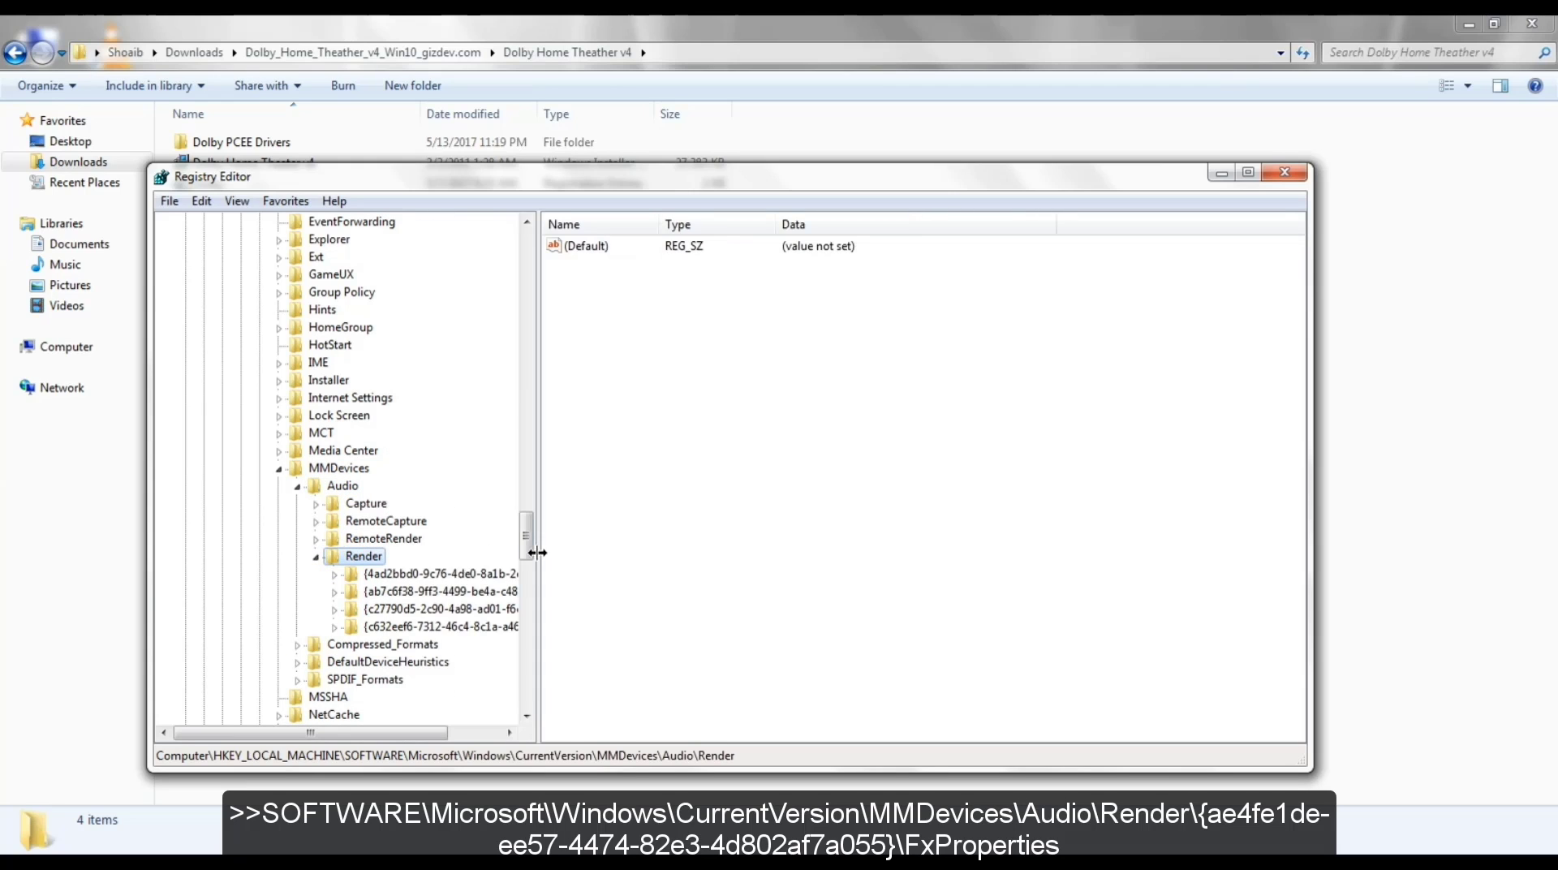
Step: Delete every value except (Default) from the FxProperties key of the first Render device, {4ad2bbd0-9c76-4de0-8a1b-2e208a2ae8e0}
double_click(460, 577)
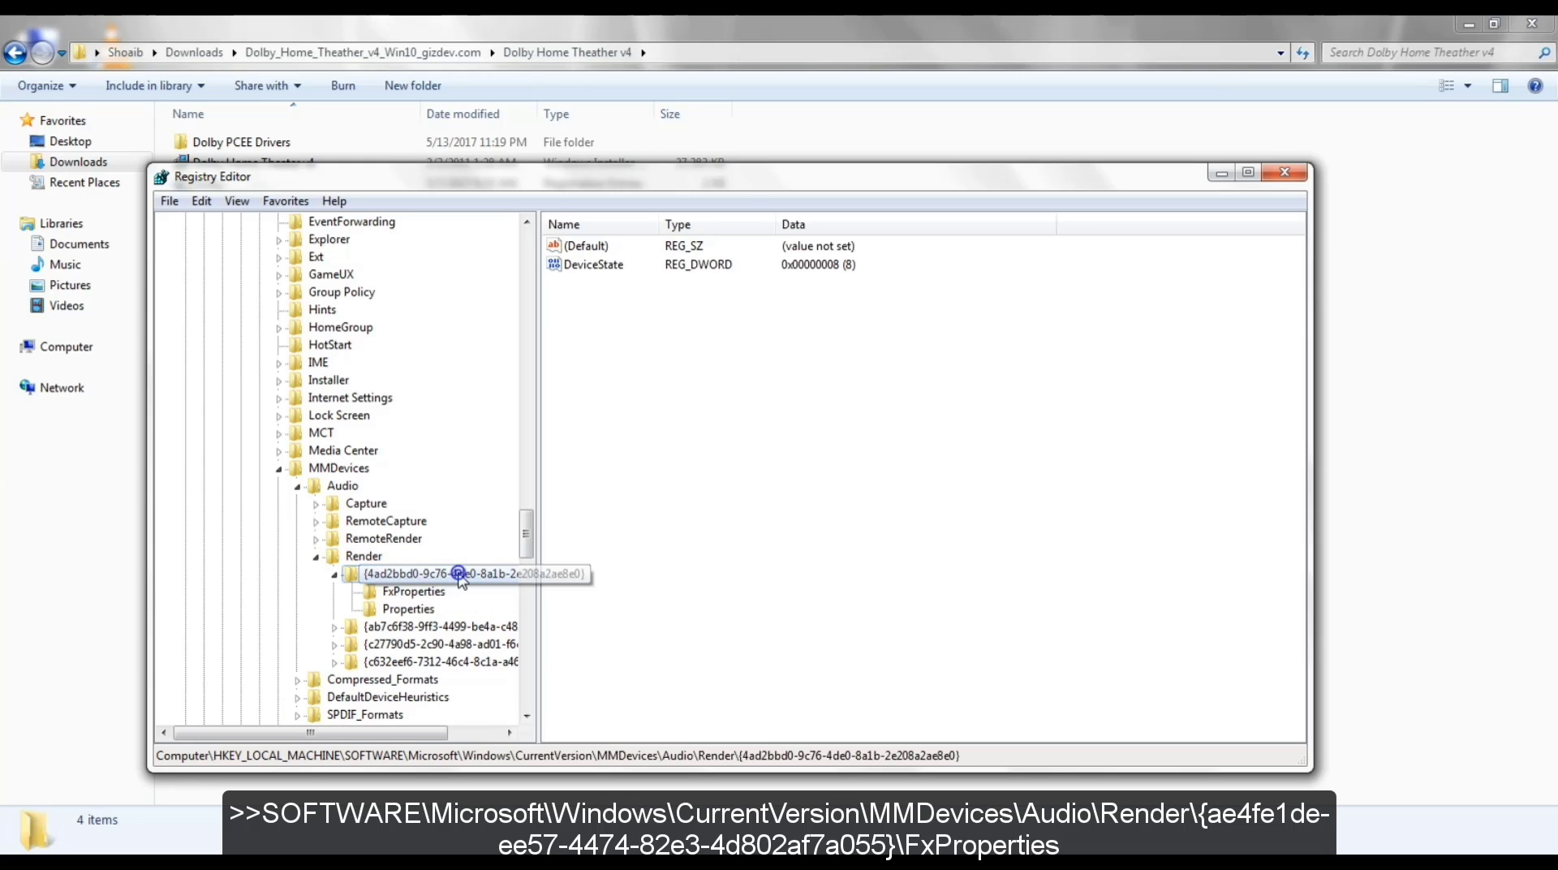
click(405, 594)
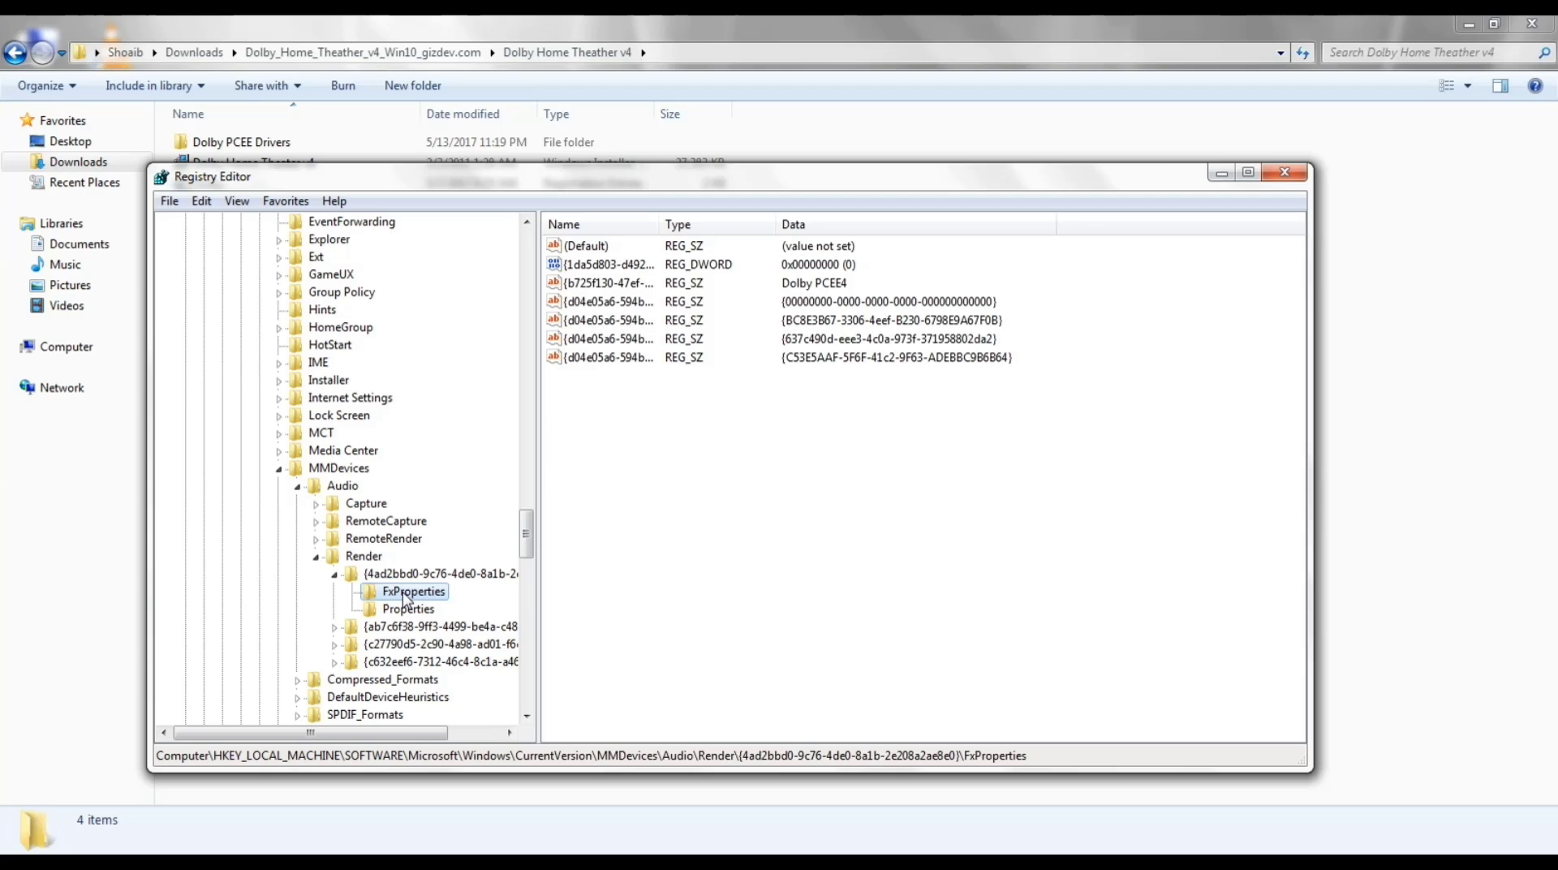
drag(617, 361, 615, 268)
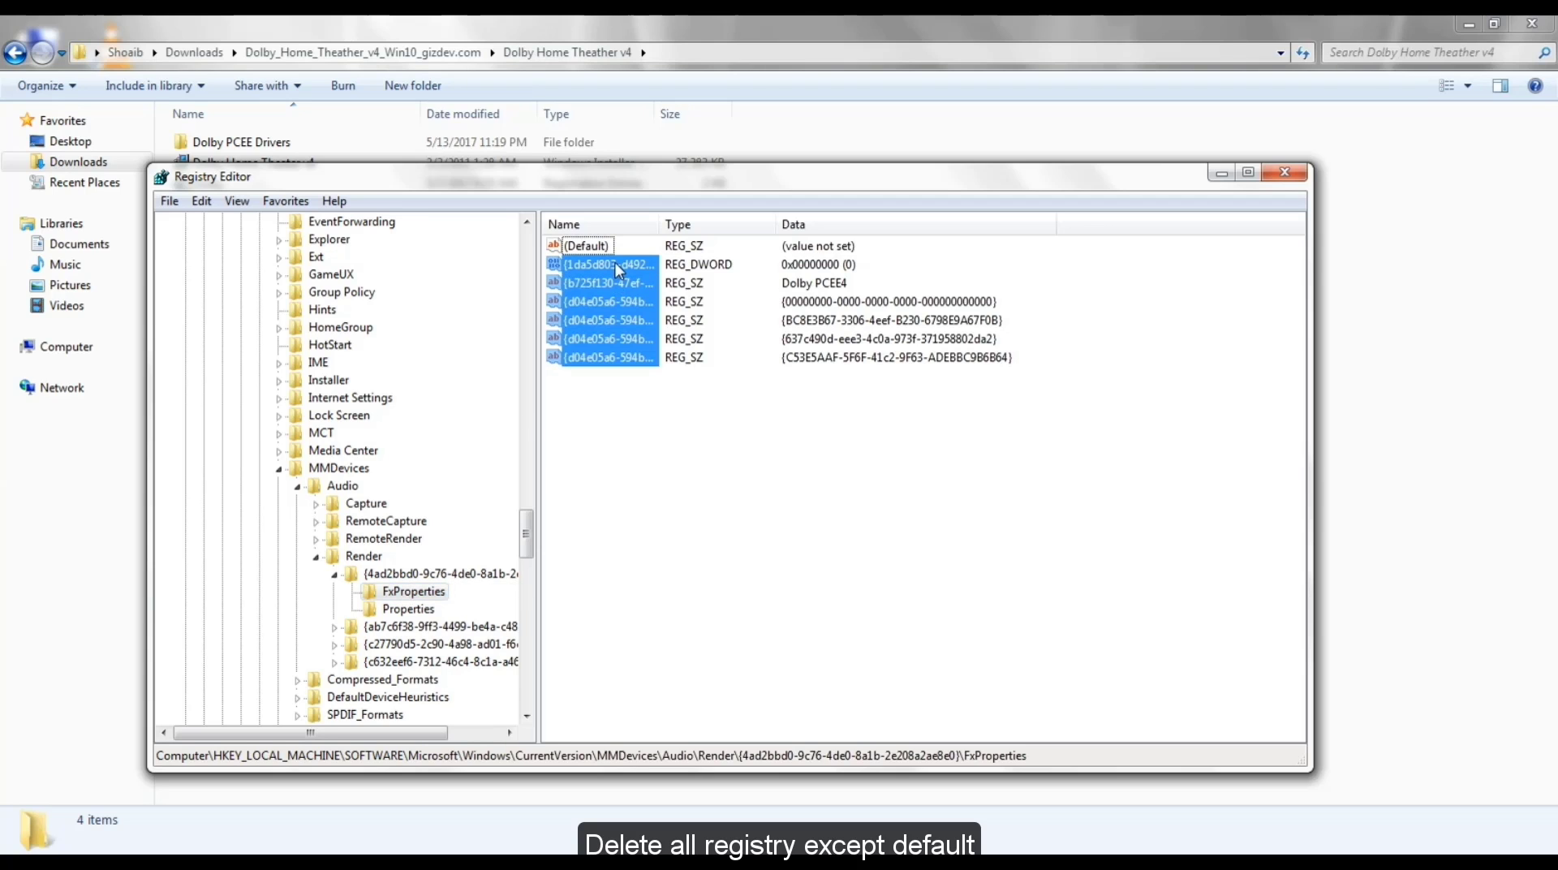
key(Delete)
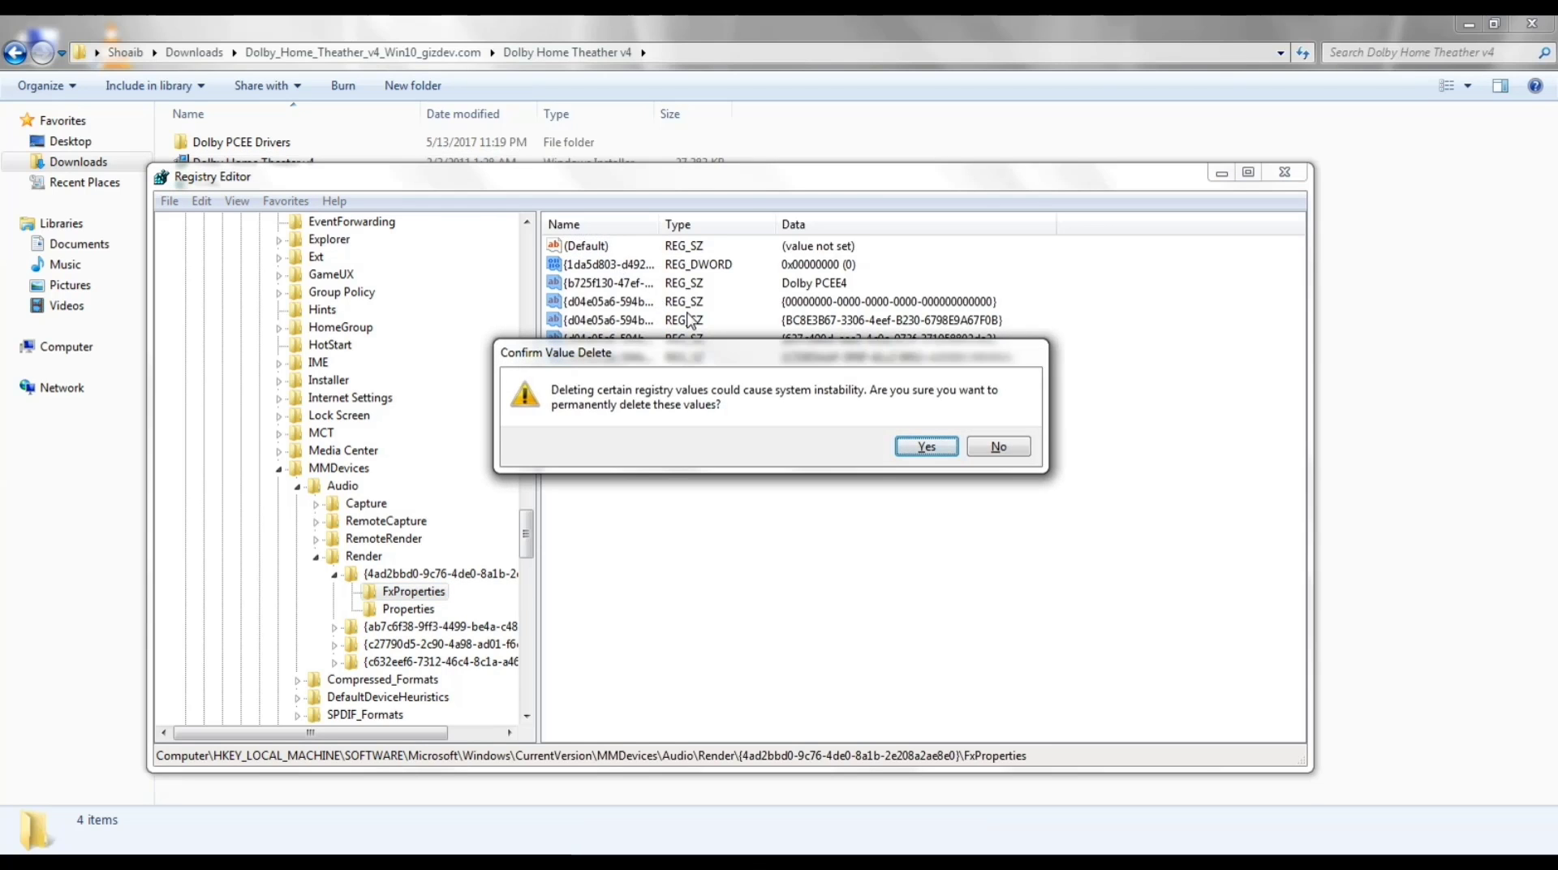
click(909, 445)
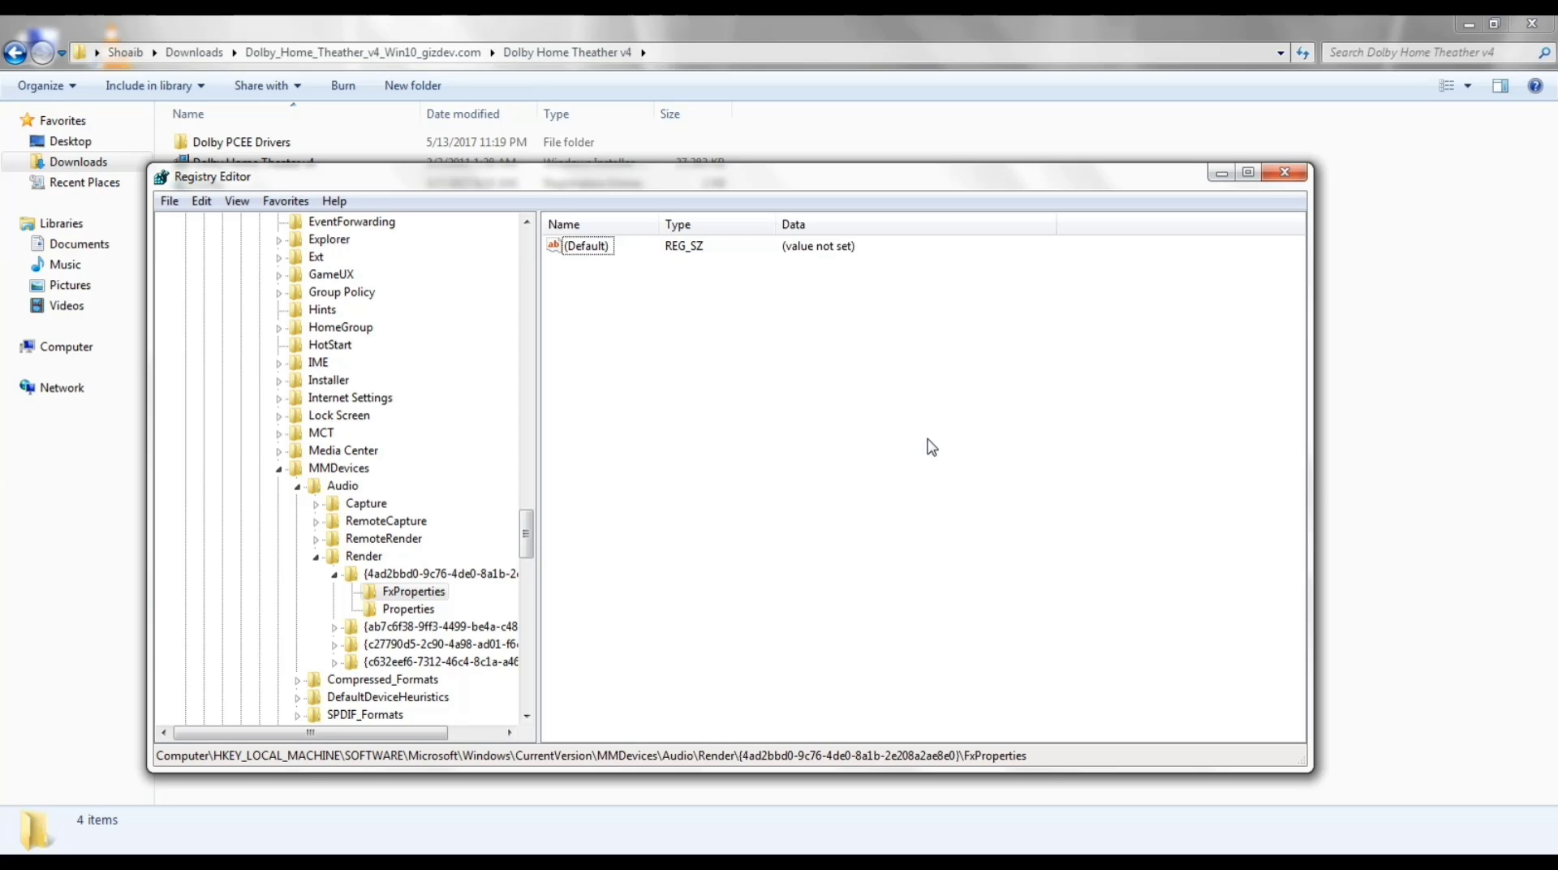
Step: Copy the full name of the Render device key that contains the cleared FxProperties, braces included
click(389, 574)
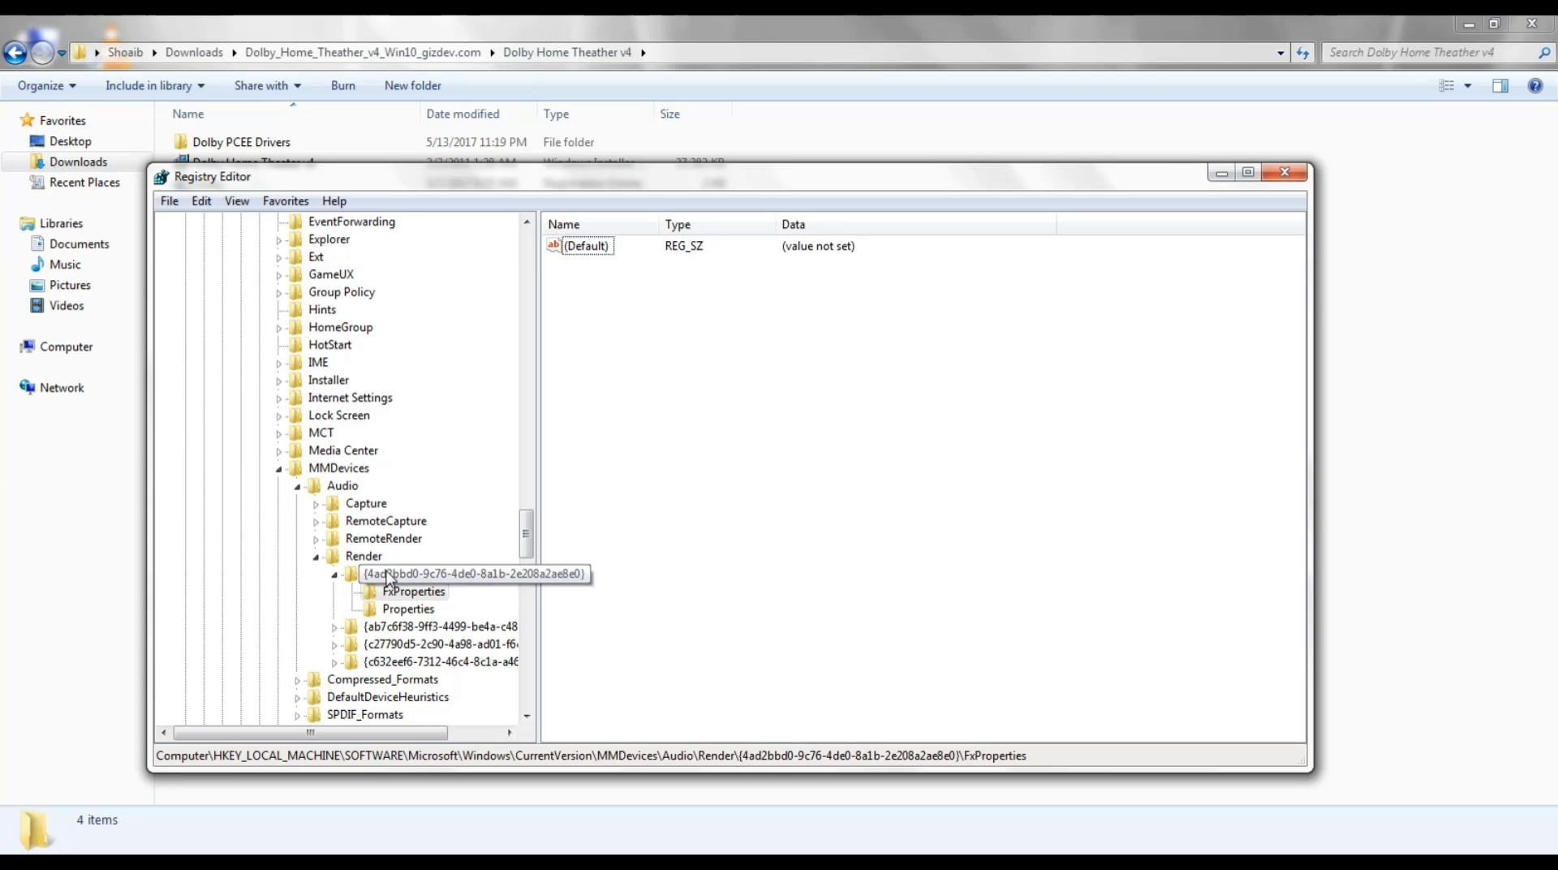
right_click(391, 573)
click(439, 677)
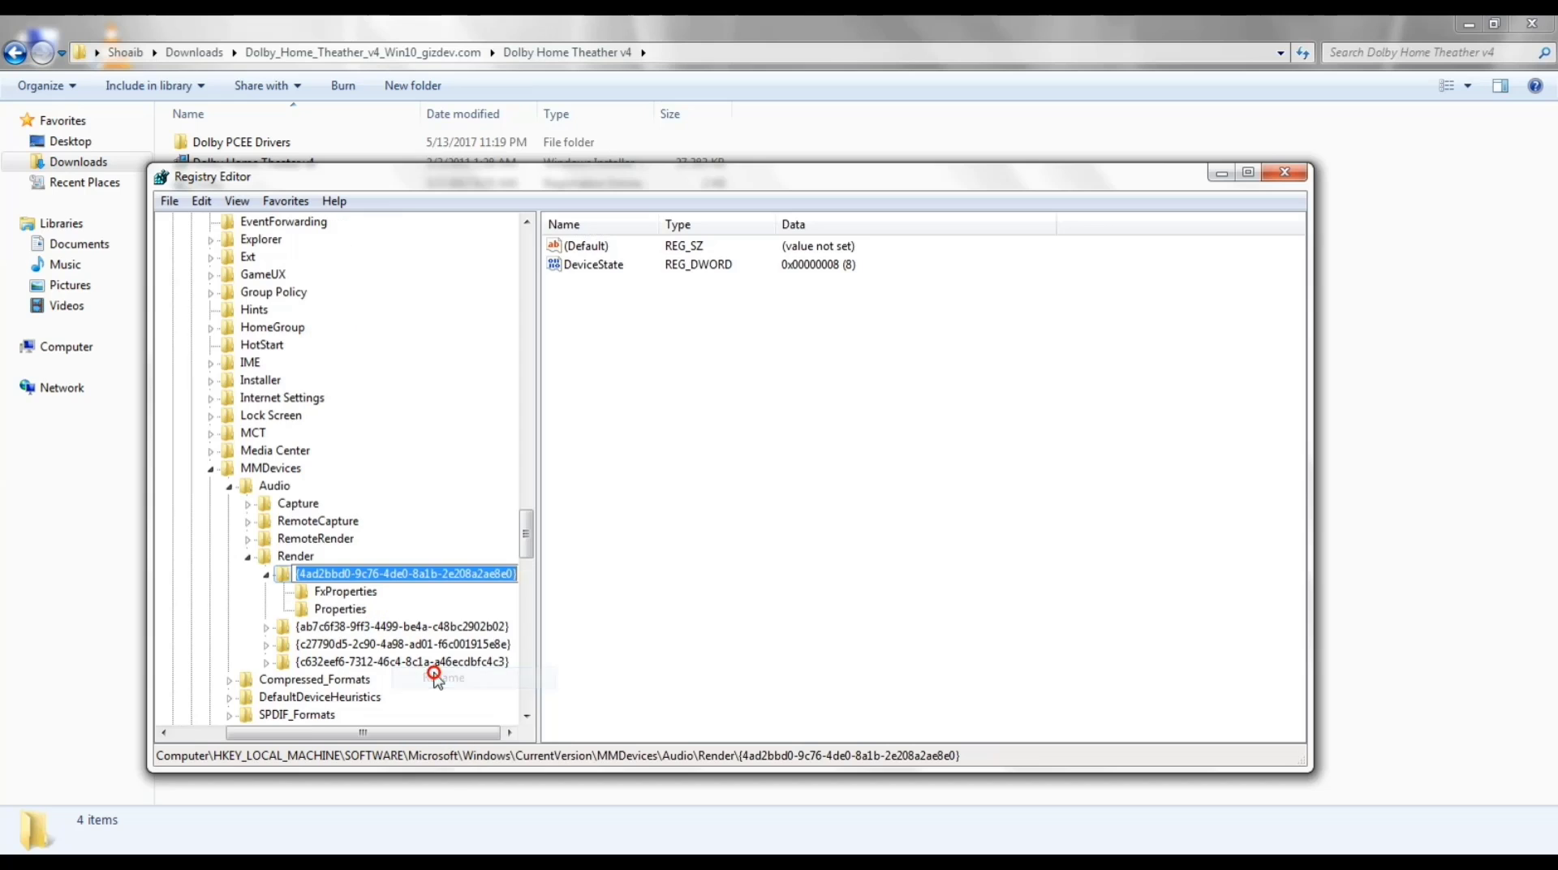
right_click(451, 573)
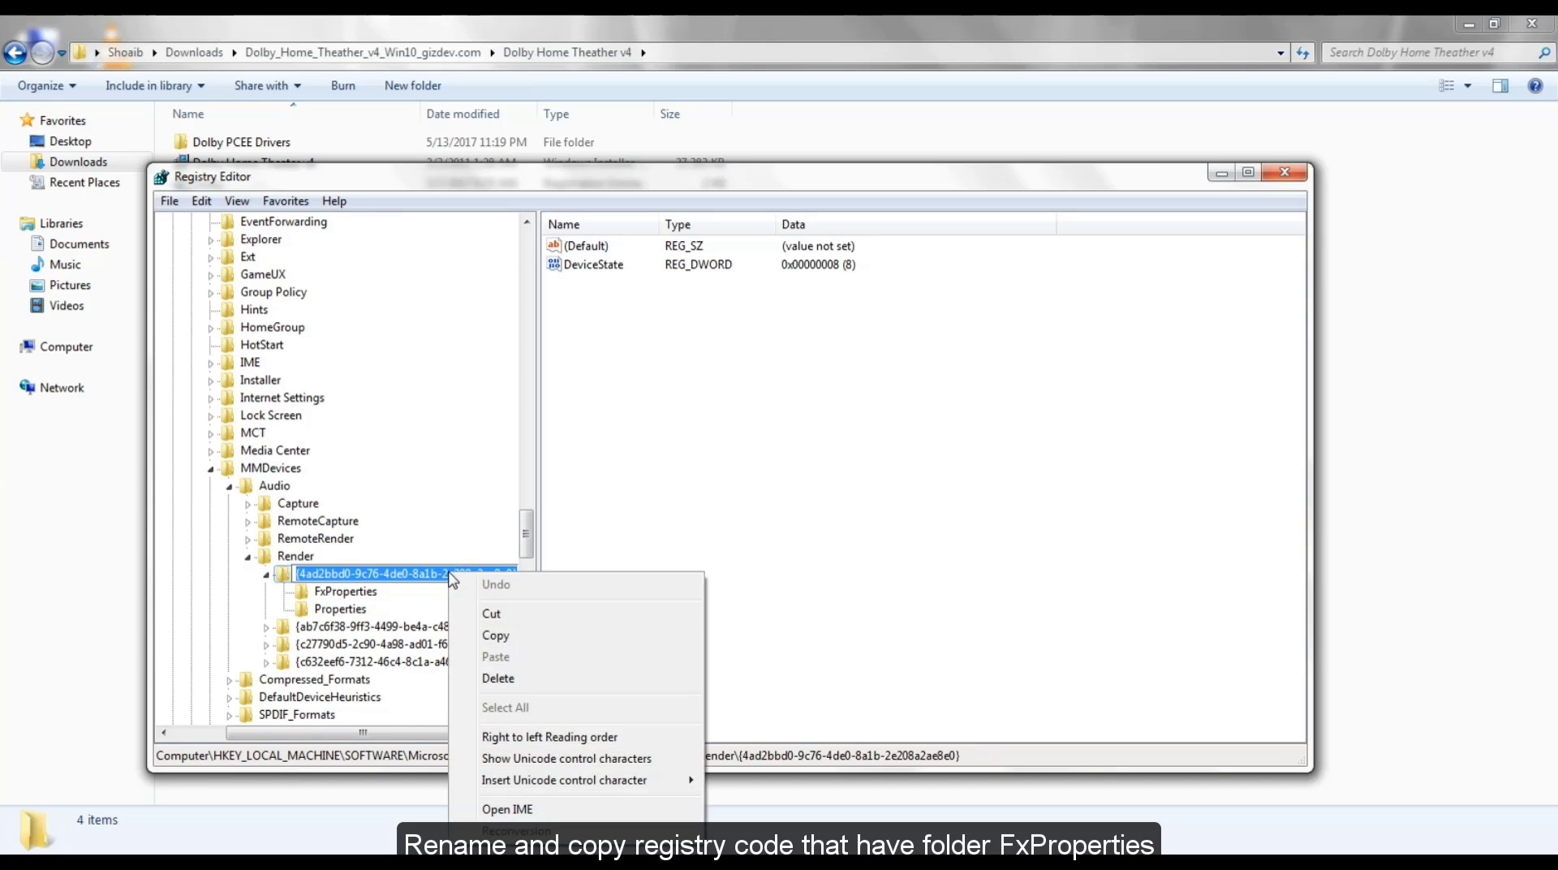
click(495, 633)
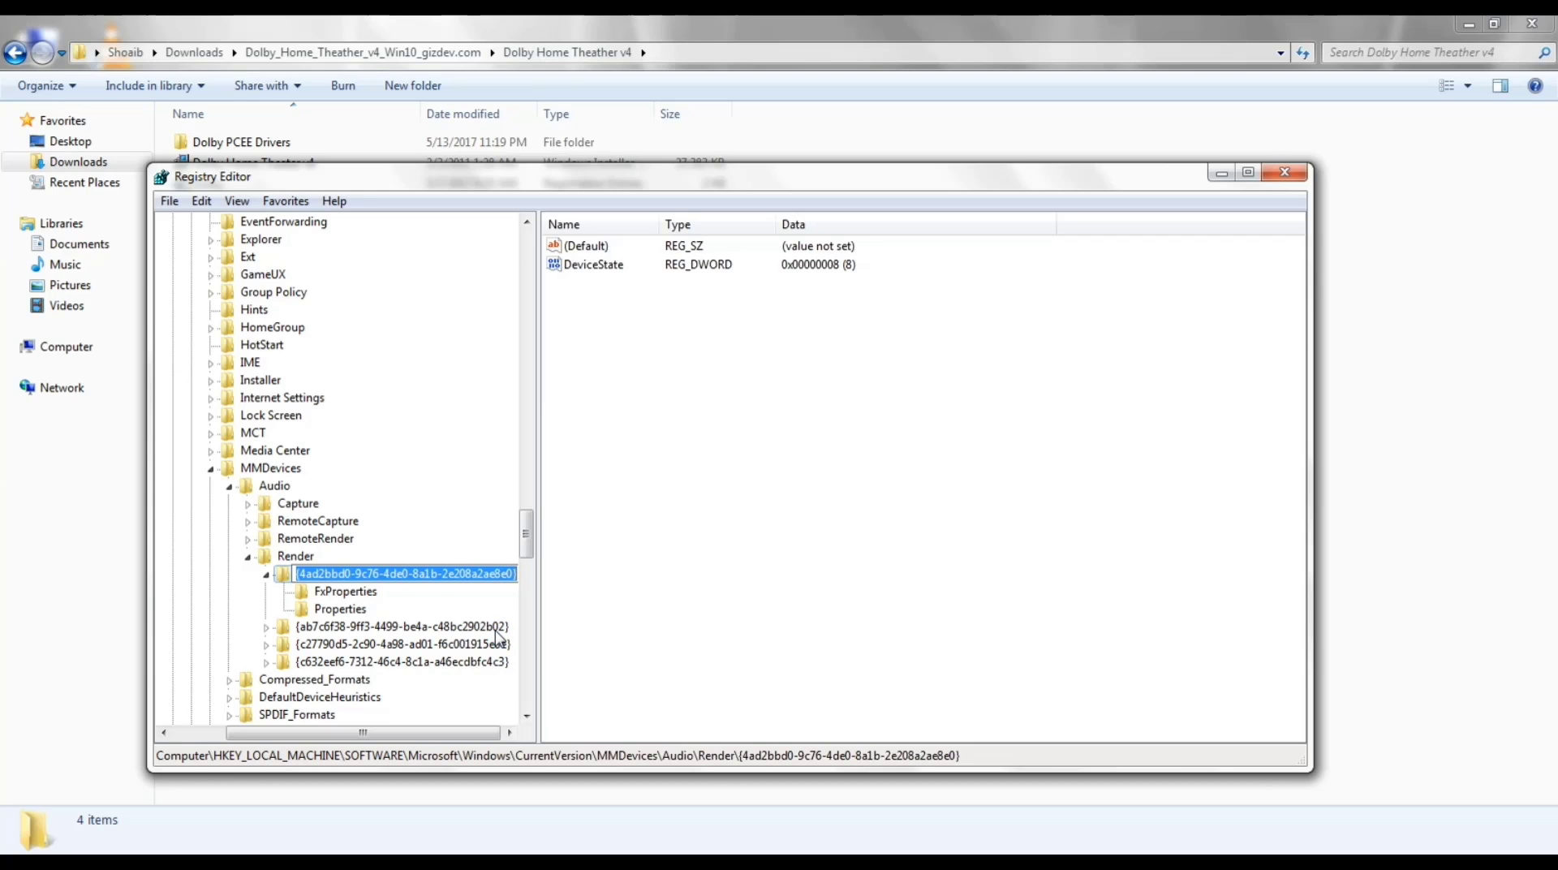
Step: Minimize the Registry Editor and open Dolby.reg in Notepad, without making it the default program for this file type
click(1221, 173)
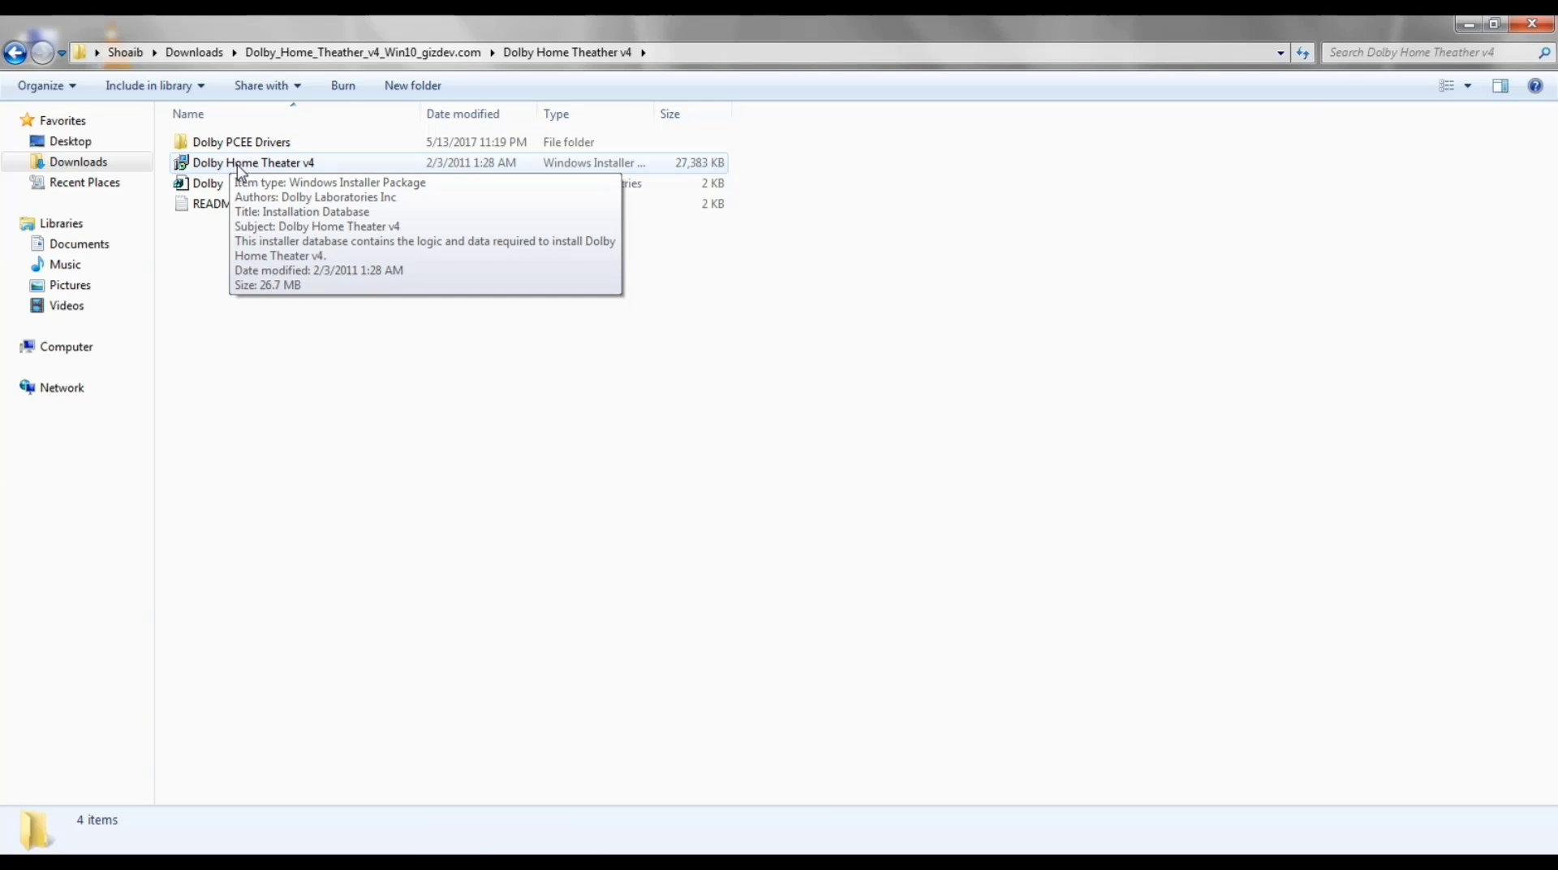
right_click(405, 183)
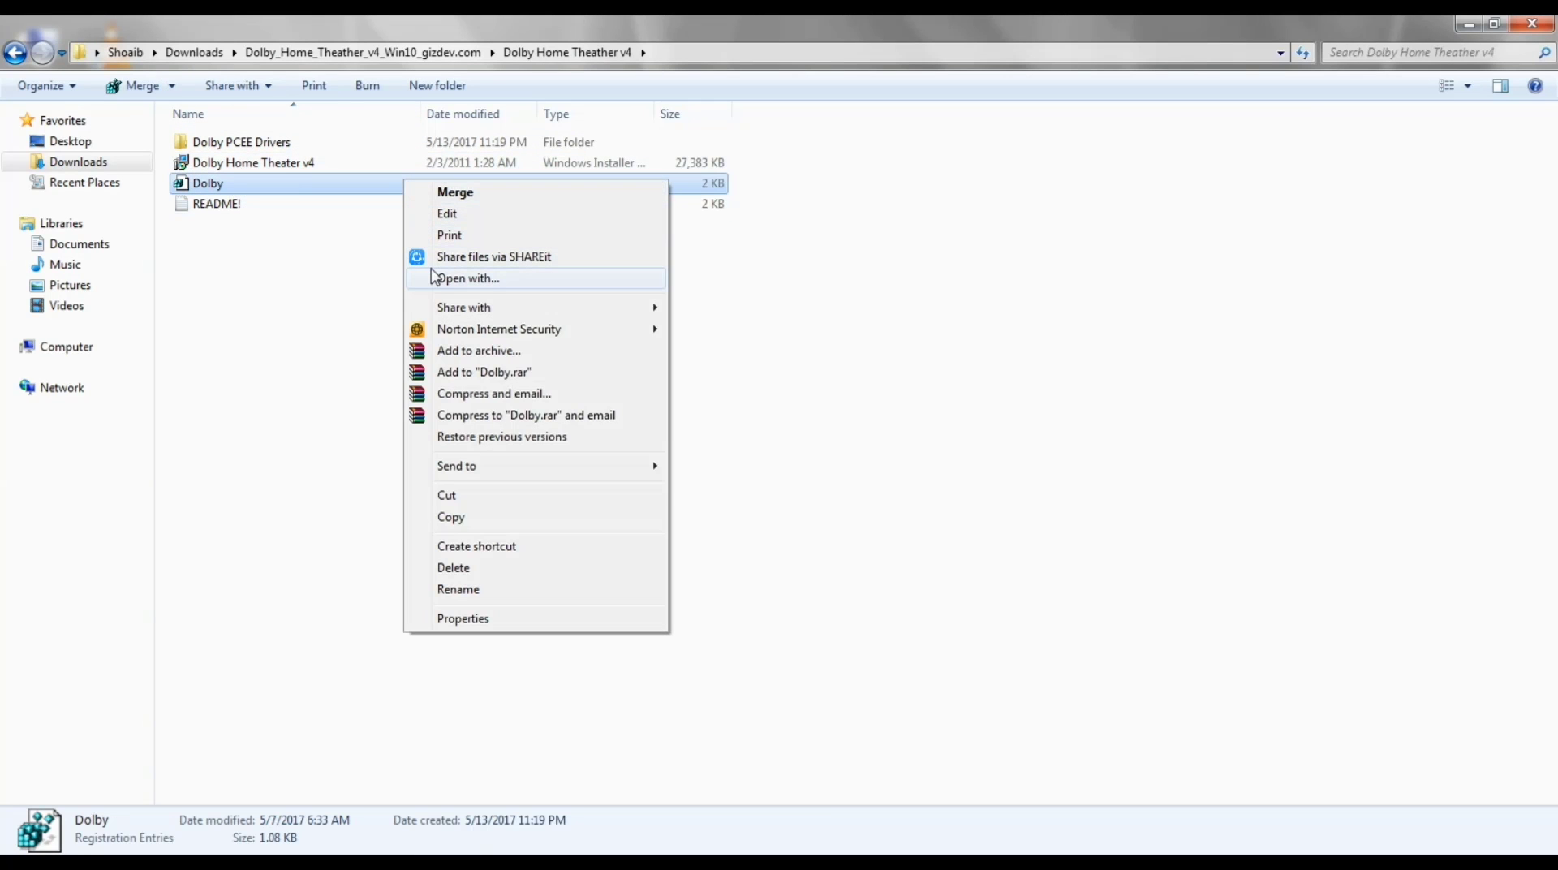
click(491, 279)
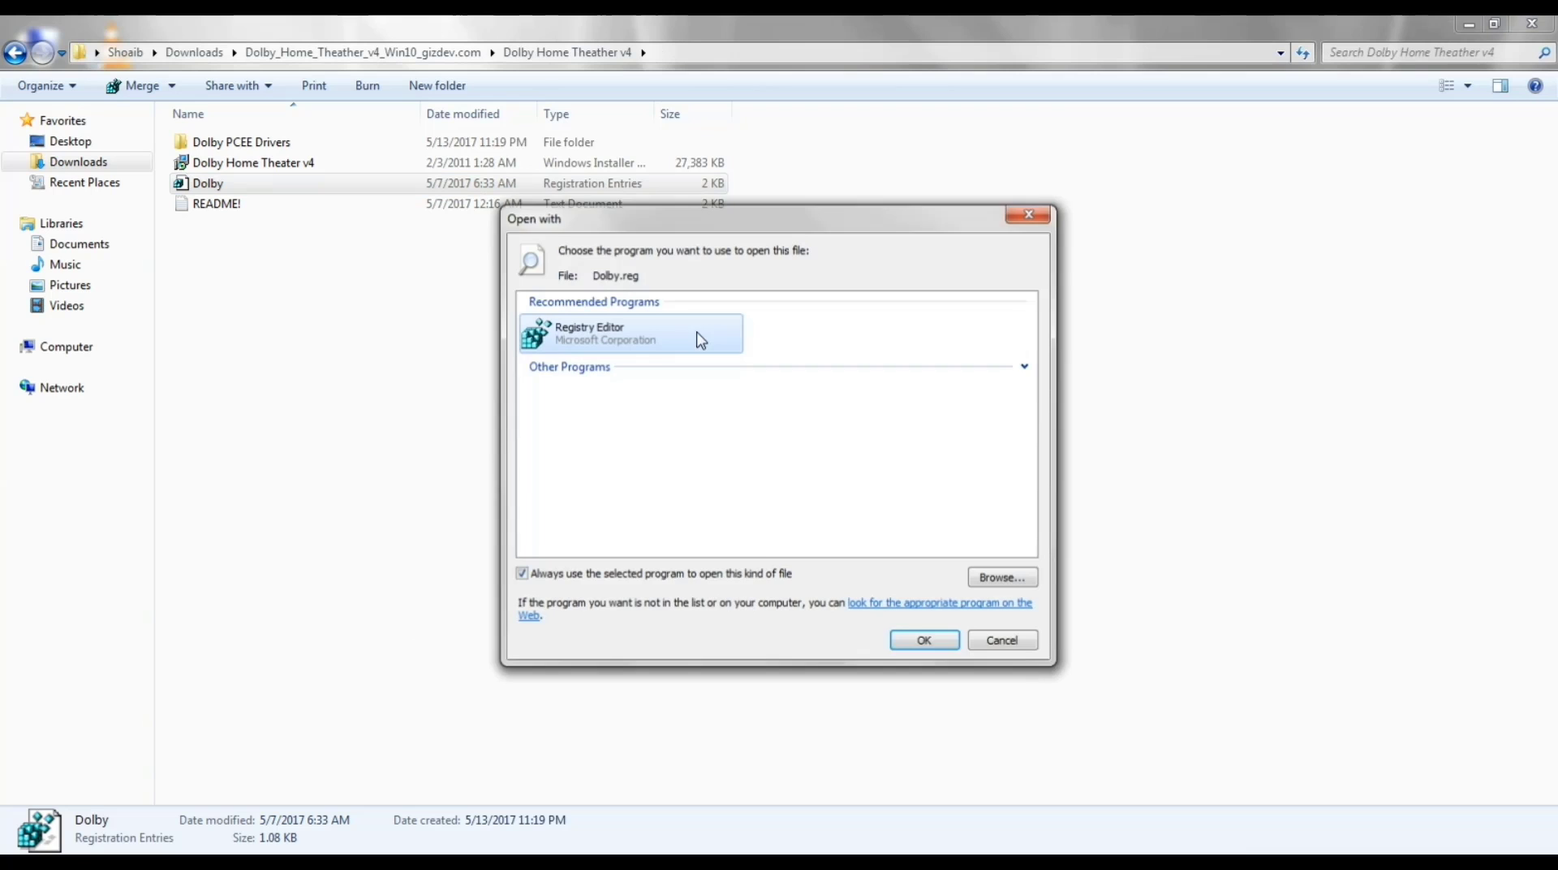
click(1024, 368)
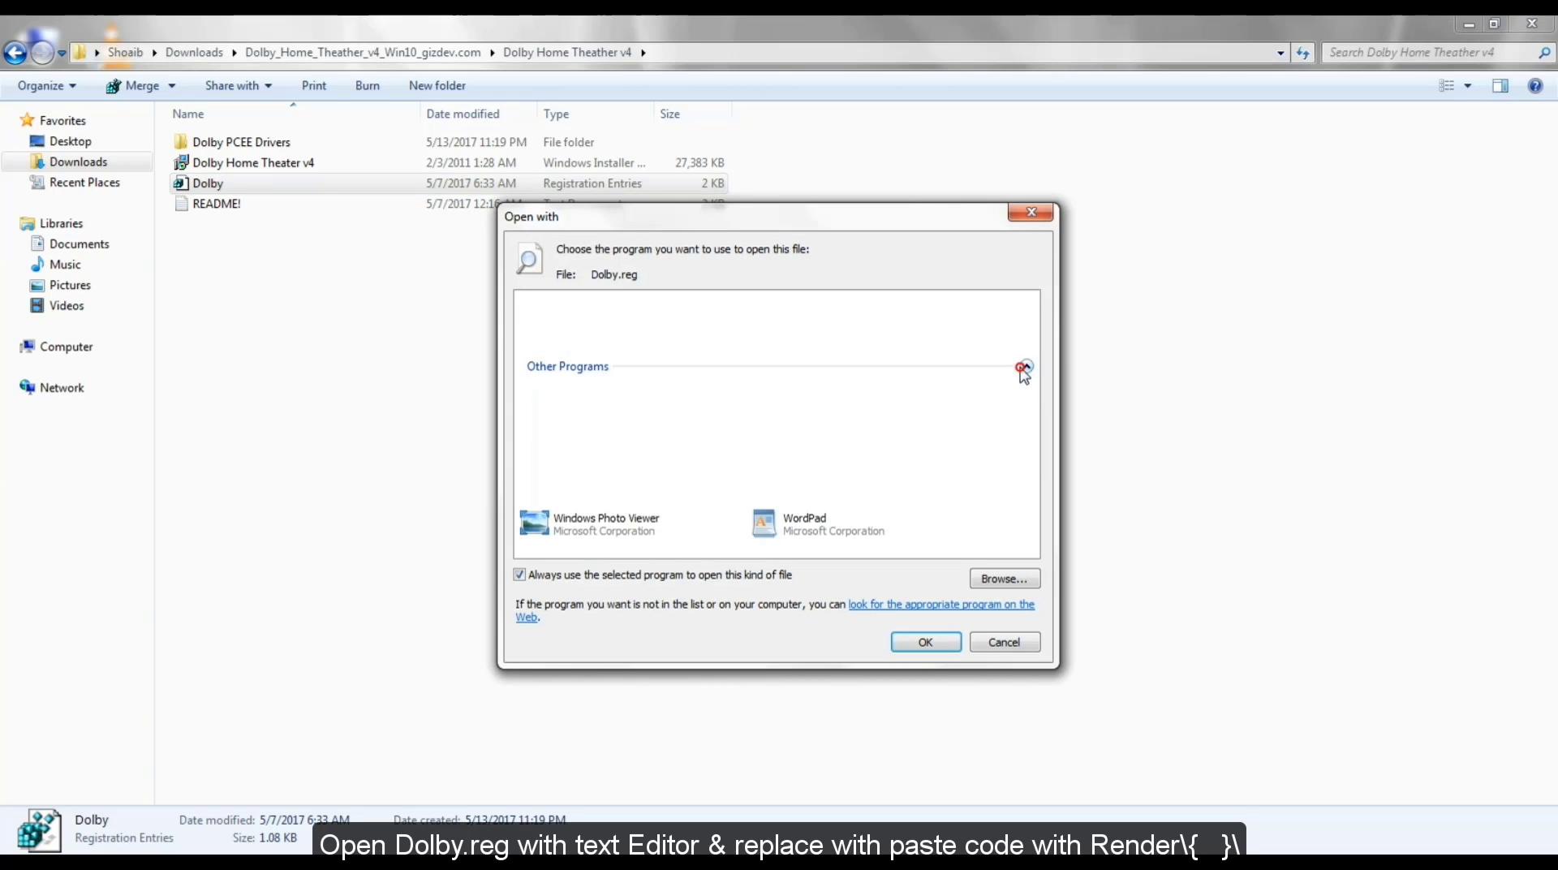
click(519, 575)
double_click(768, 402)
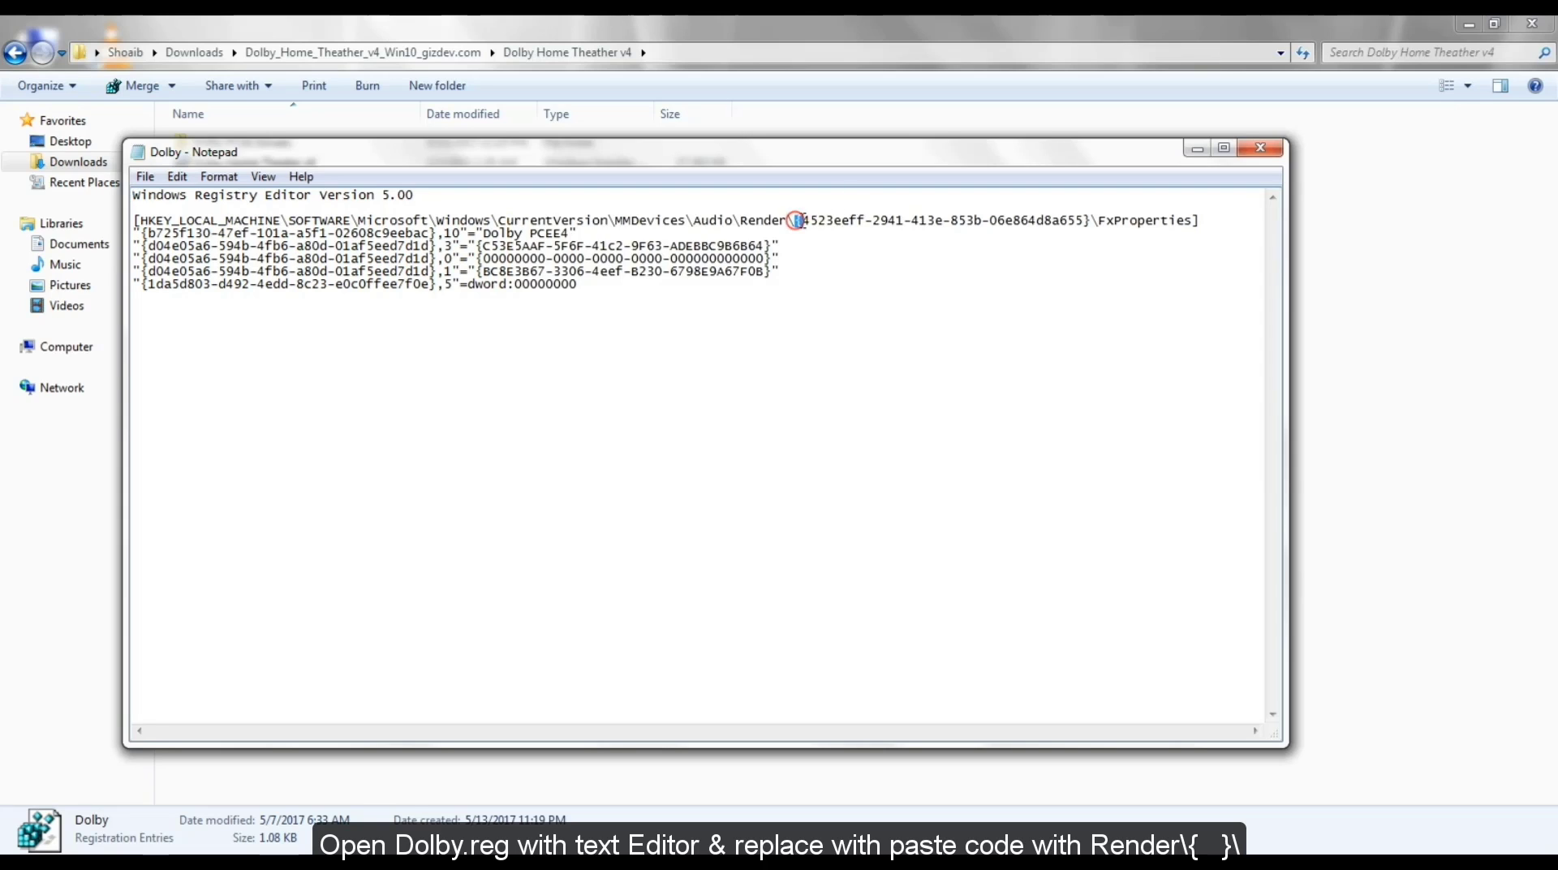
Step: Replace the braced device ID after Render\ in the registry path with the copied {4ad2bbd0-9c76-4de0-8a1b-2e208a2ae8e0}
drag(795, 220, 1093, 222)
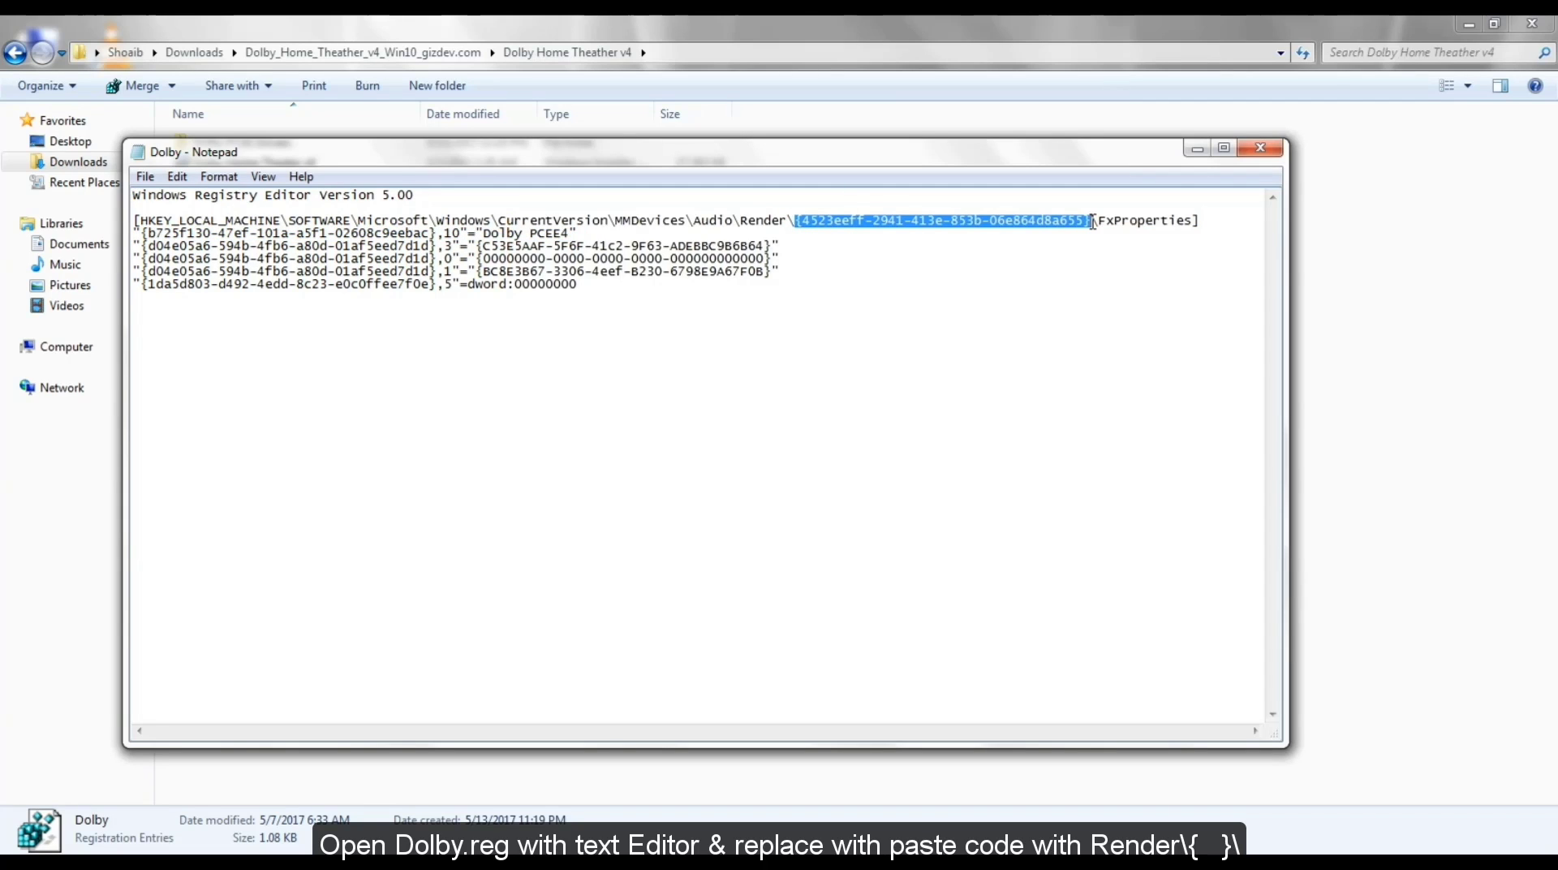
key(Delete)
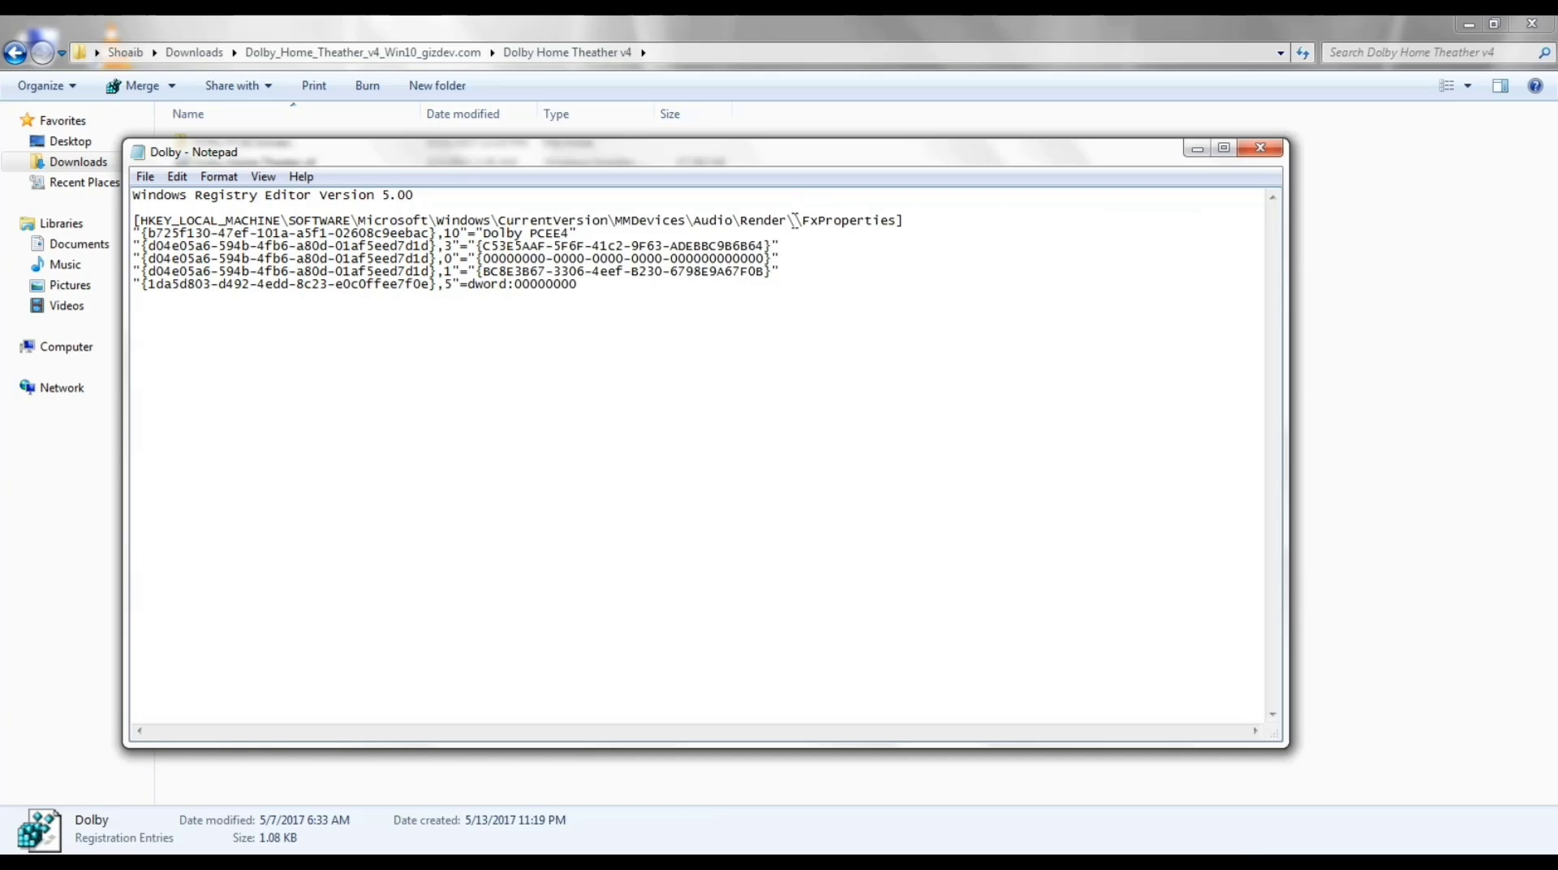
right_click(793, 219)
click(832, 312)
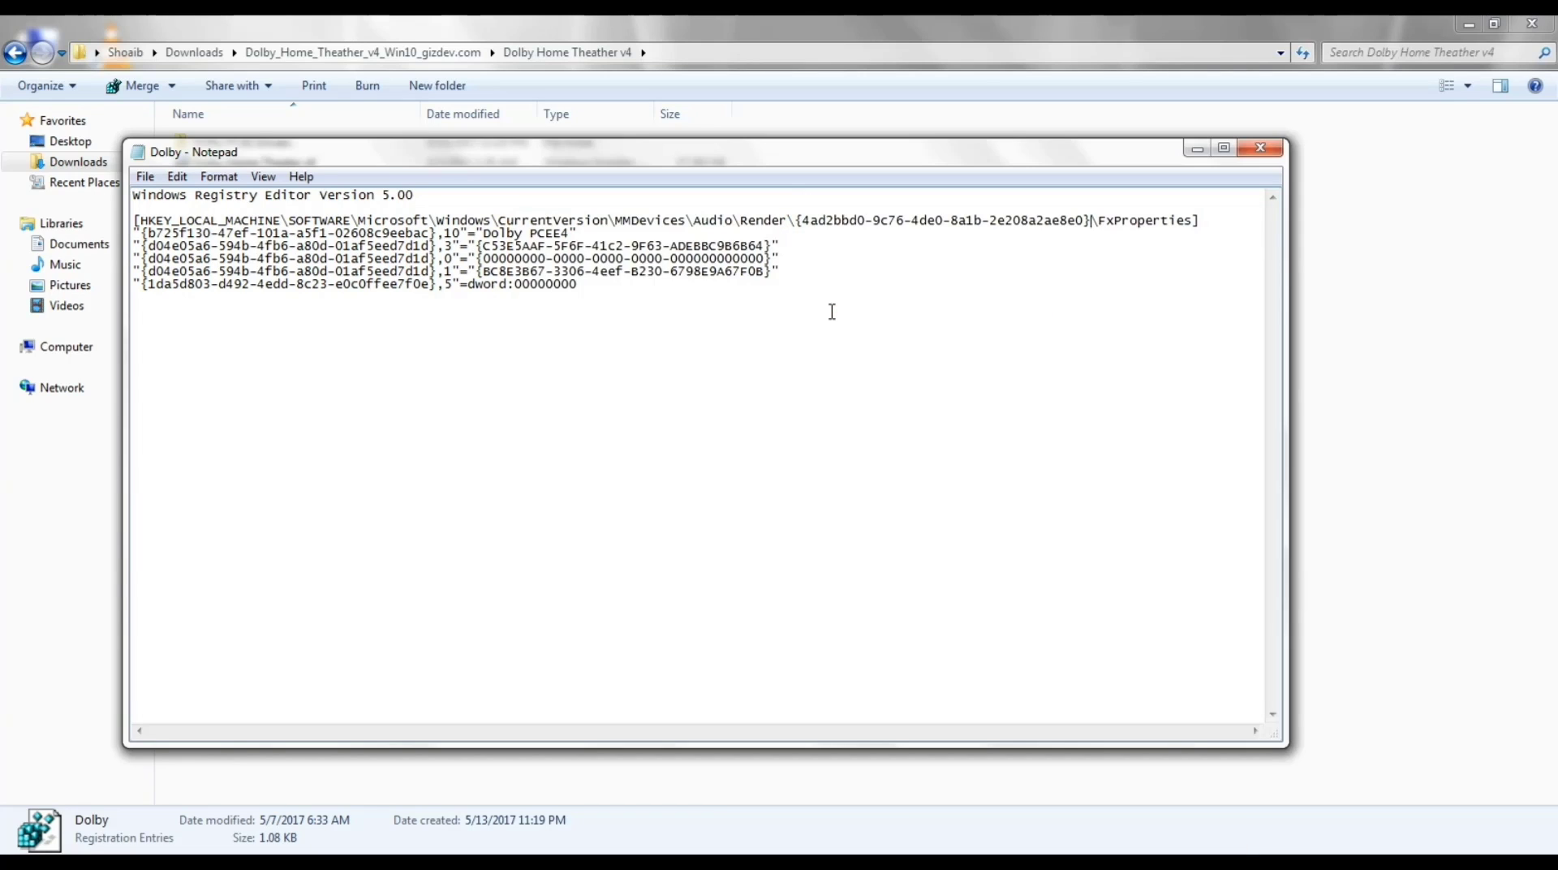
Step: Save the edited Dolby registry file under its existing name and close it
click(145, 177)
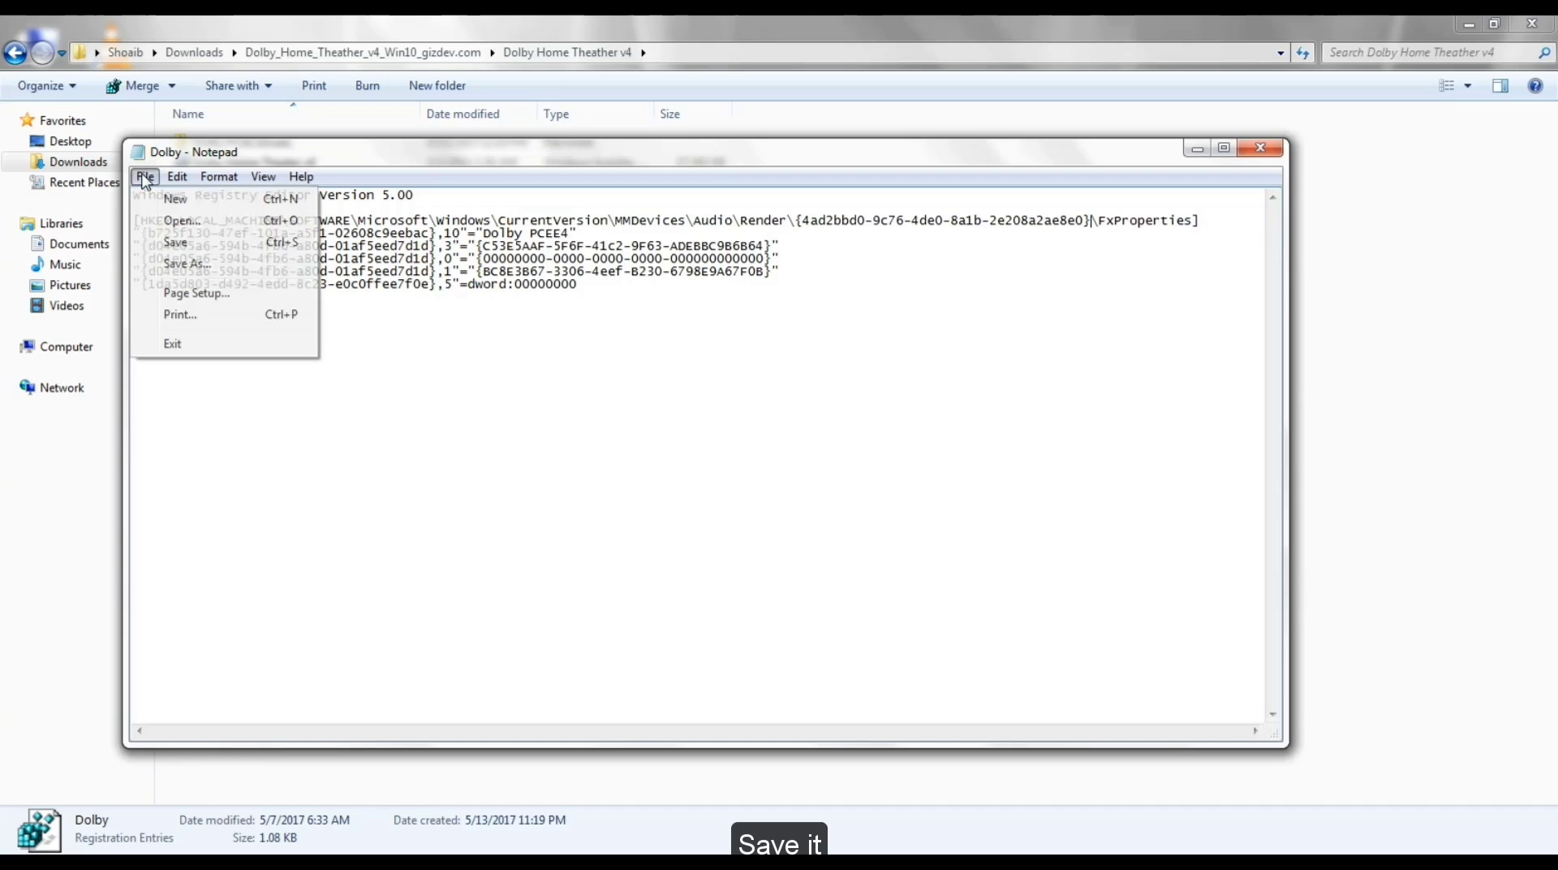
click(172, 242)
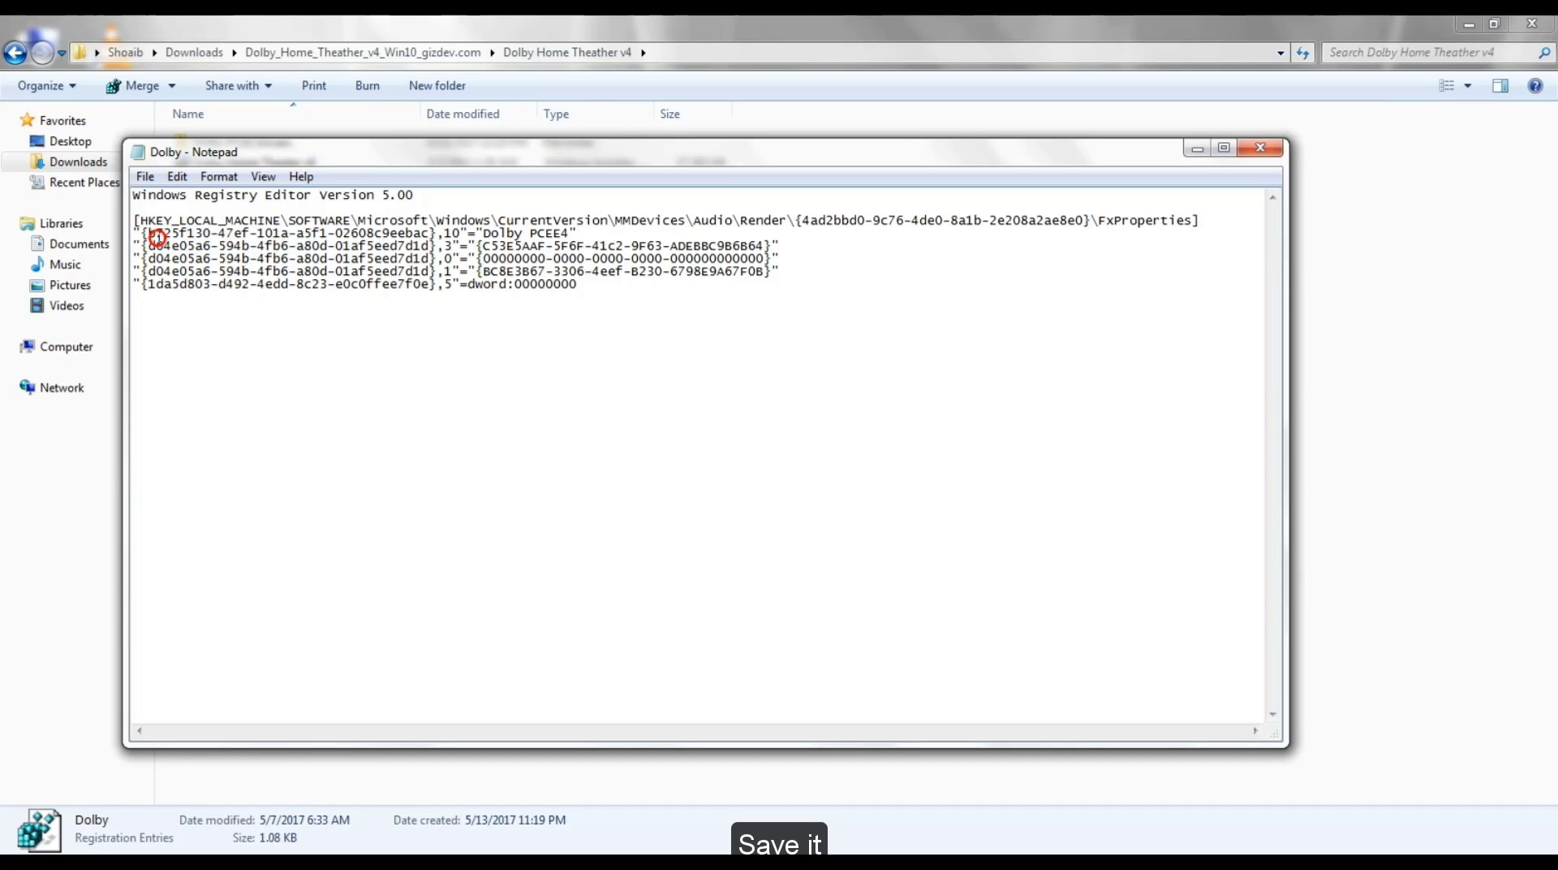
click(1285, 154)
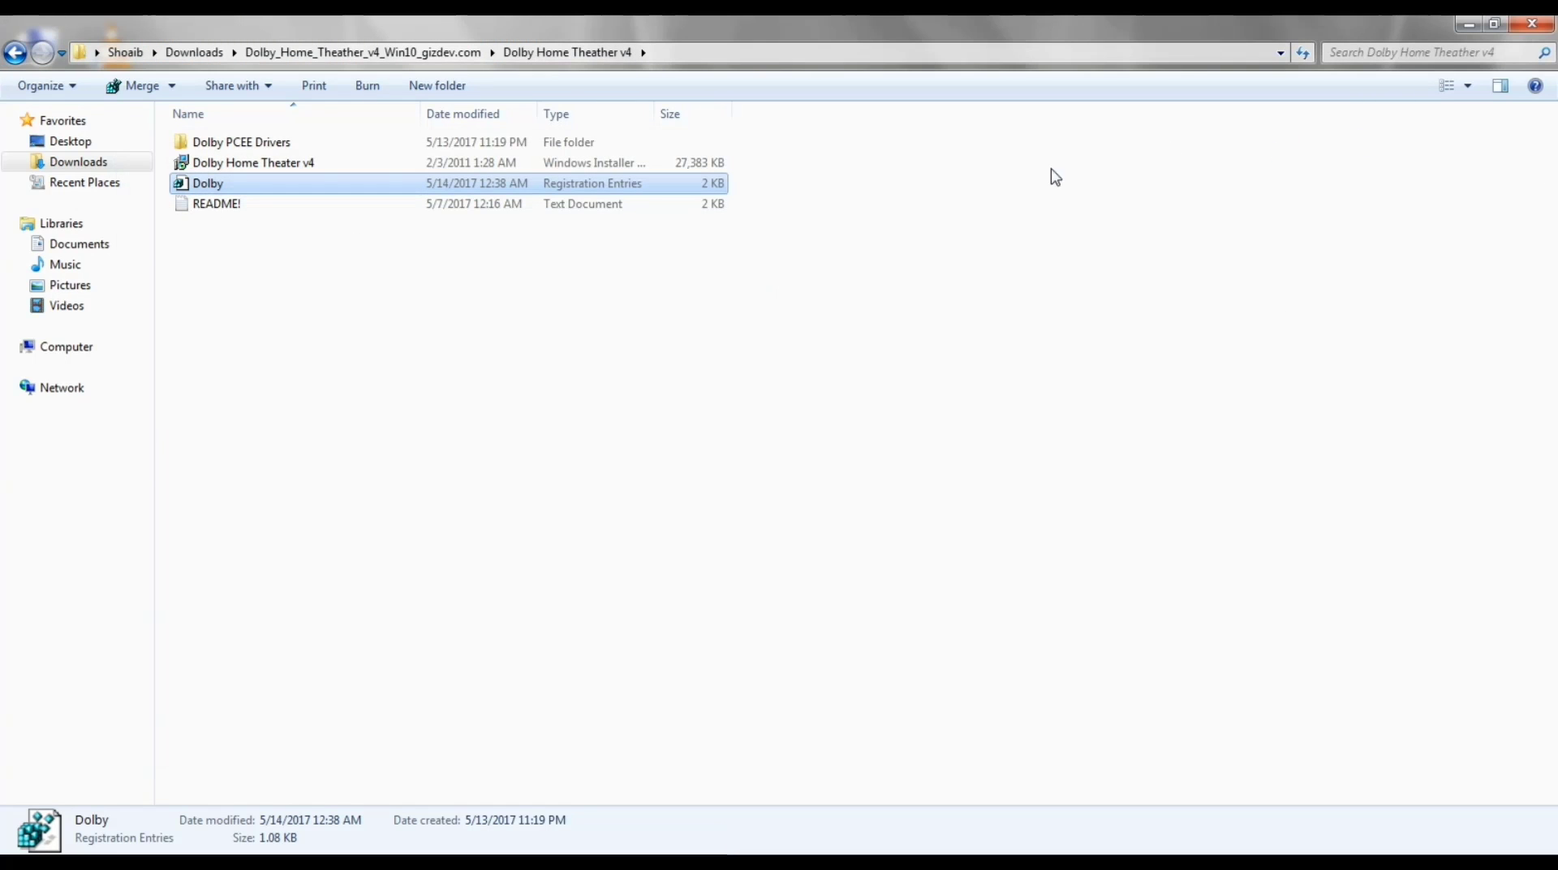
Step: Merge the edited Dolby.reg file into the Windows registry and accept the confirmations
double_click(353, 184)
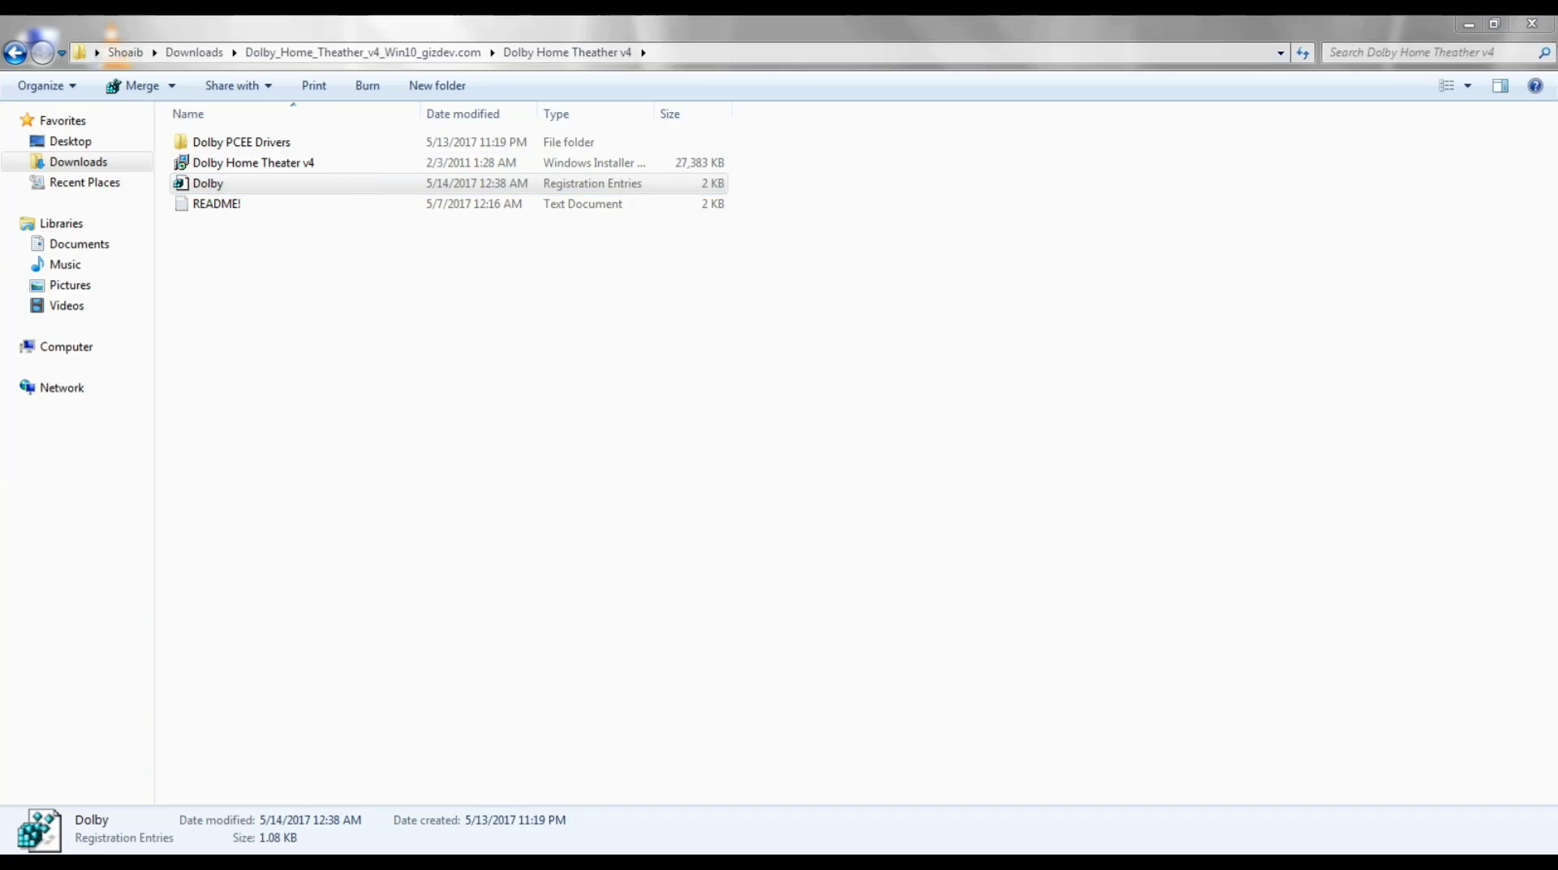
click(925, 475)
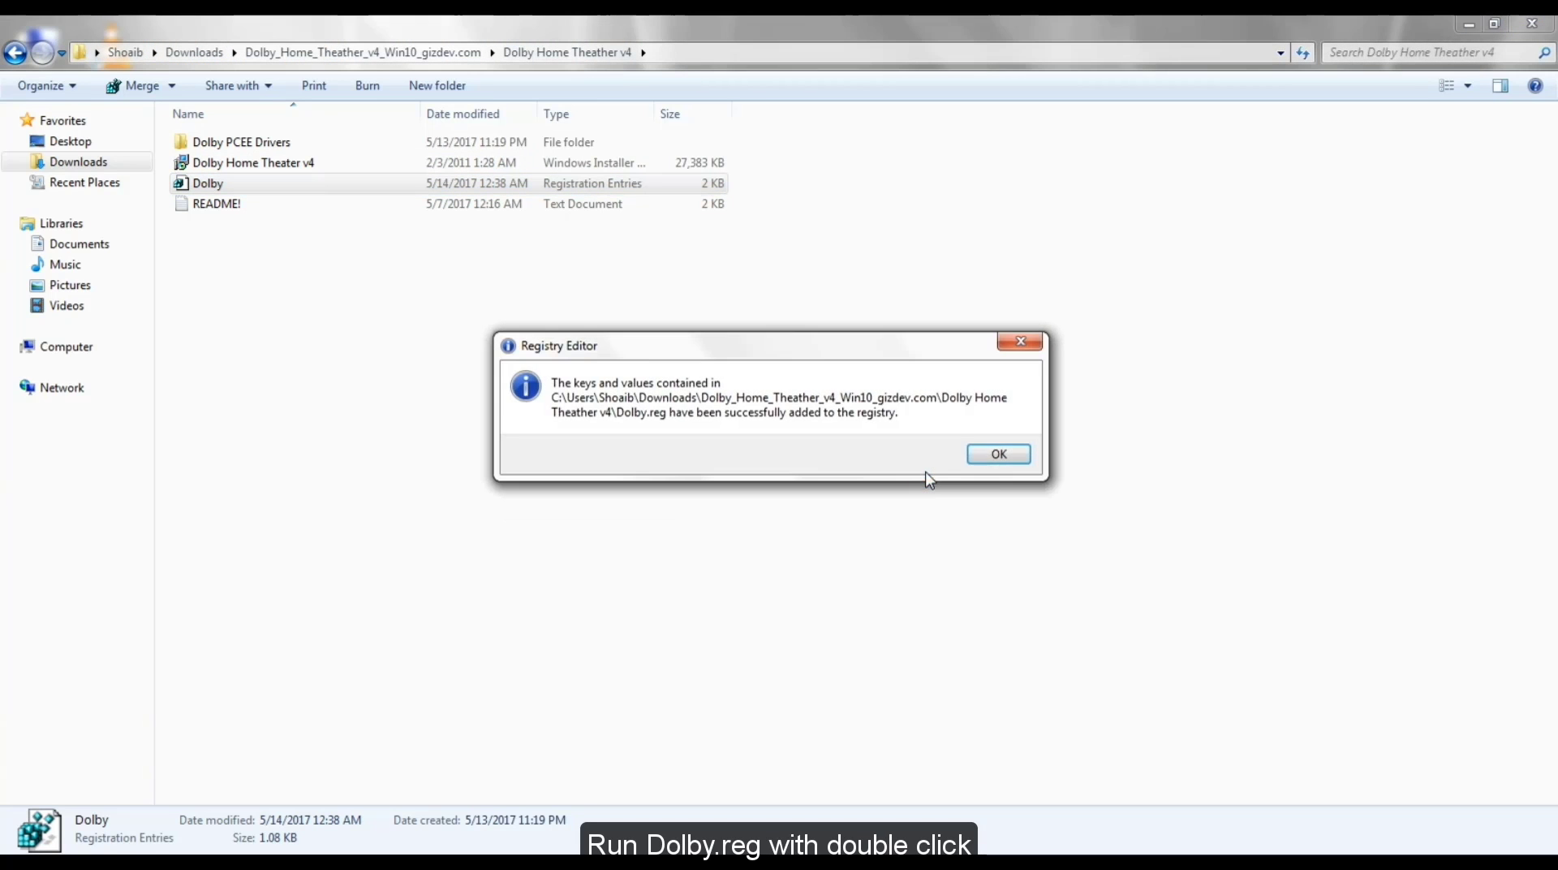
click(999, 452)
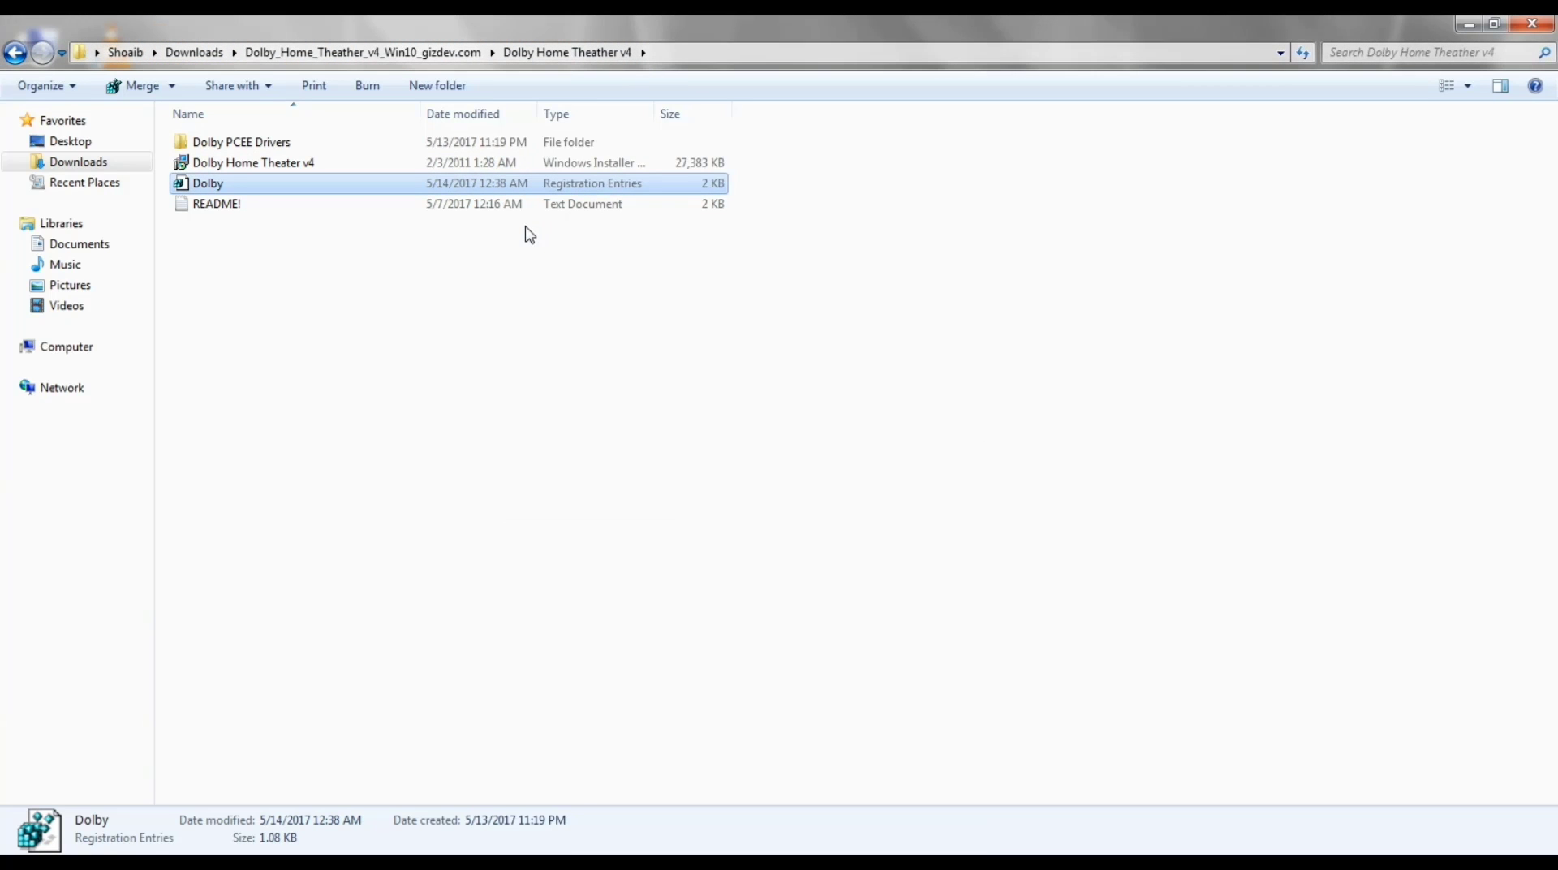
Step: Install Dolby Home Theater v4 from its installer package into the default folder, including the profile editor and demo application
double_click(280, 165)
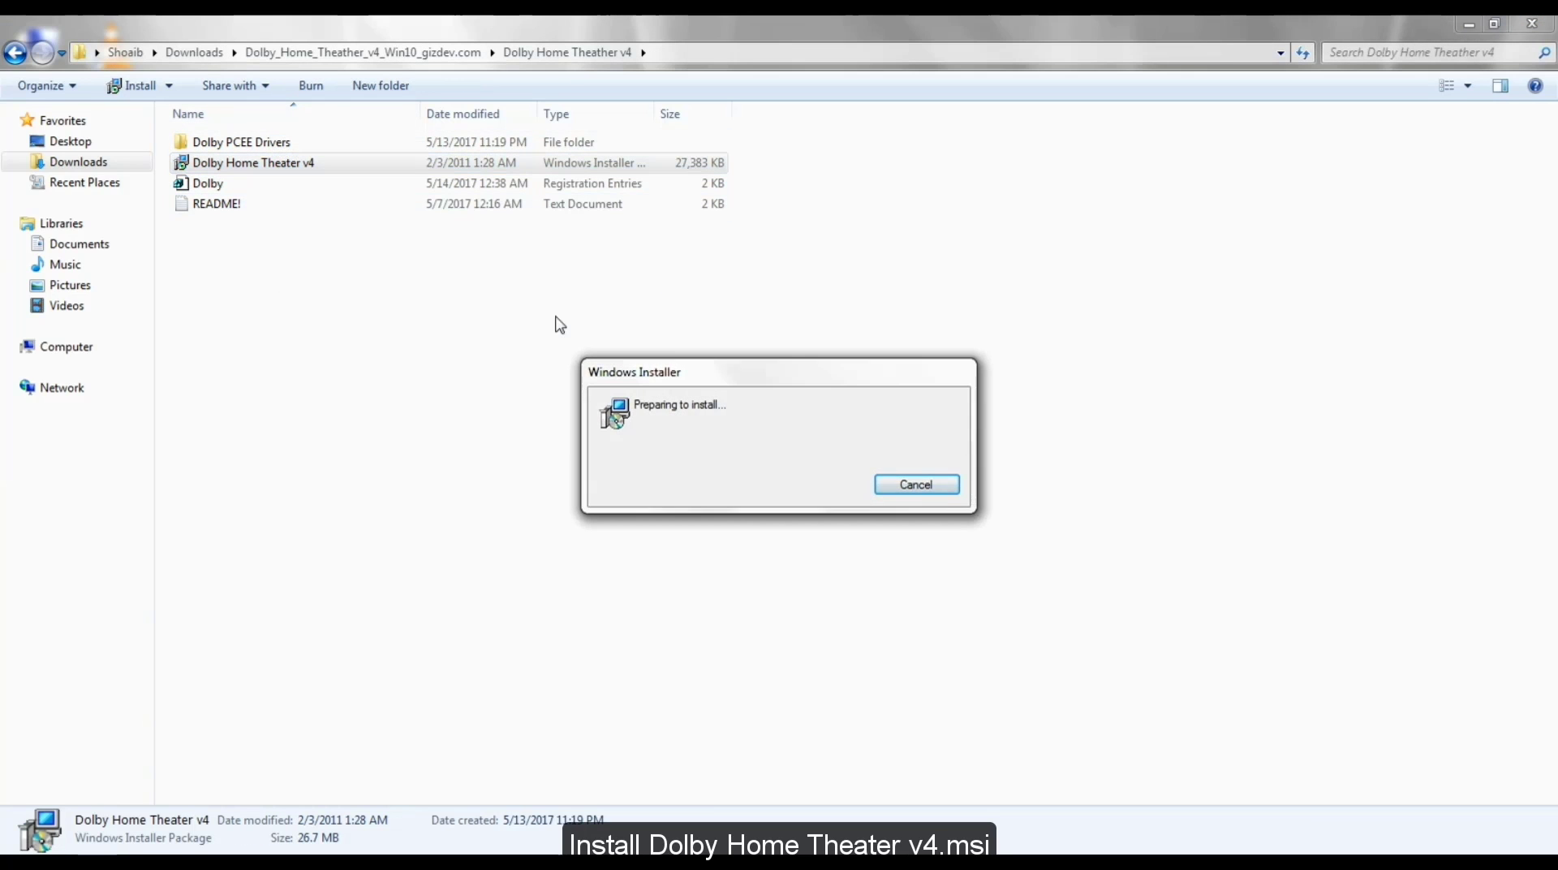
click(891, 602)
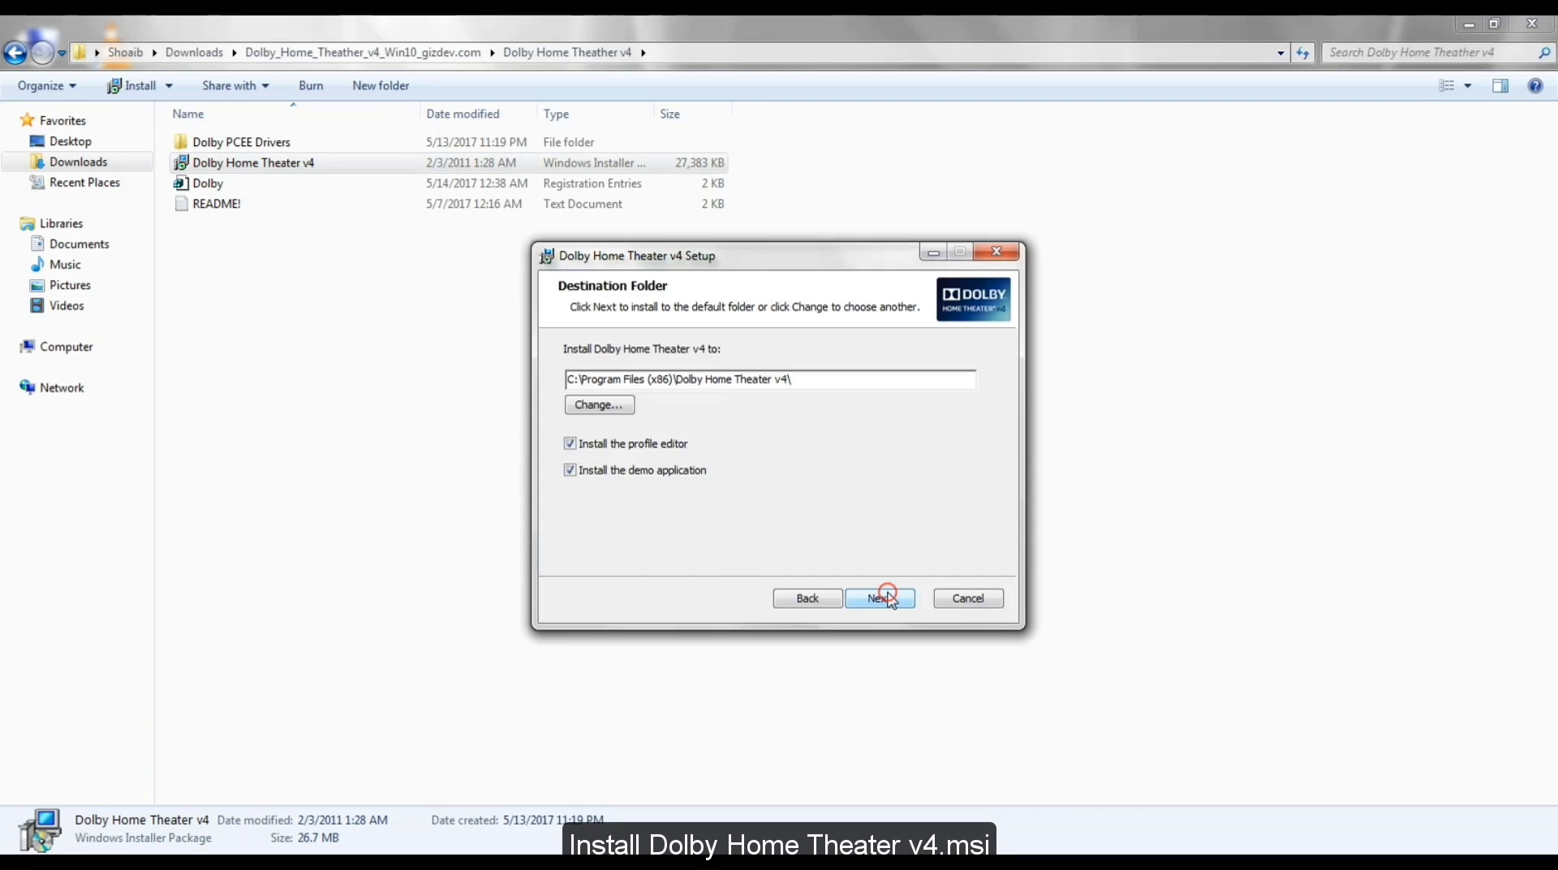
click(890, 603)
click(890, 603)
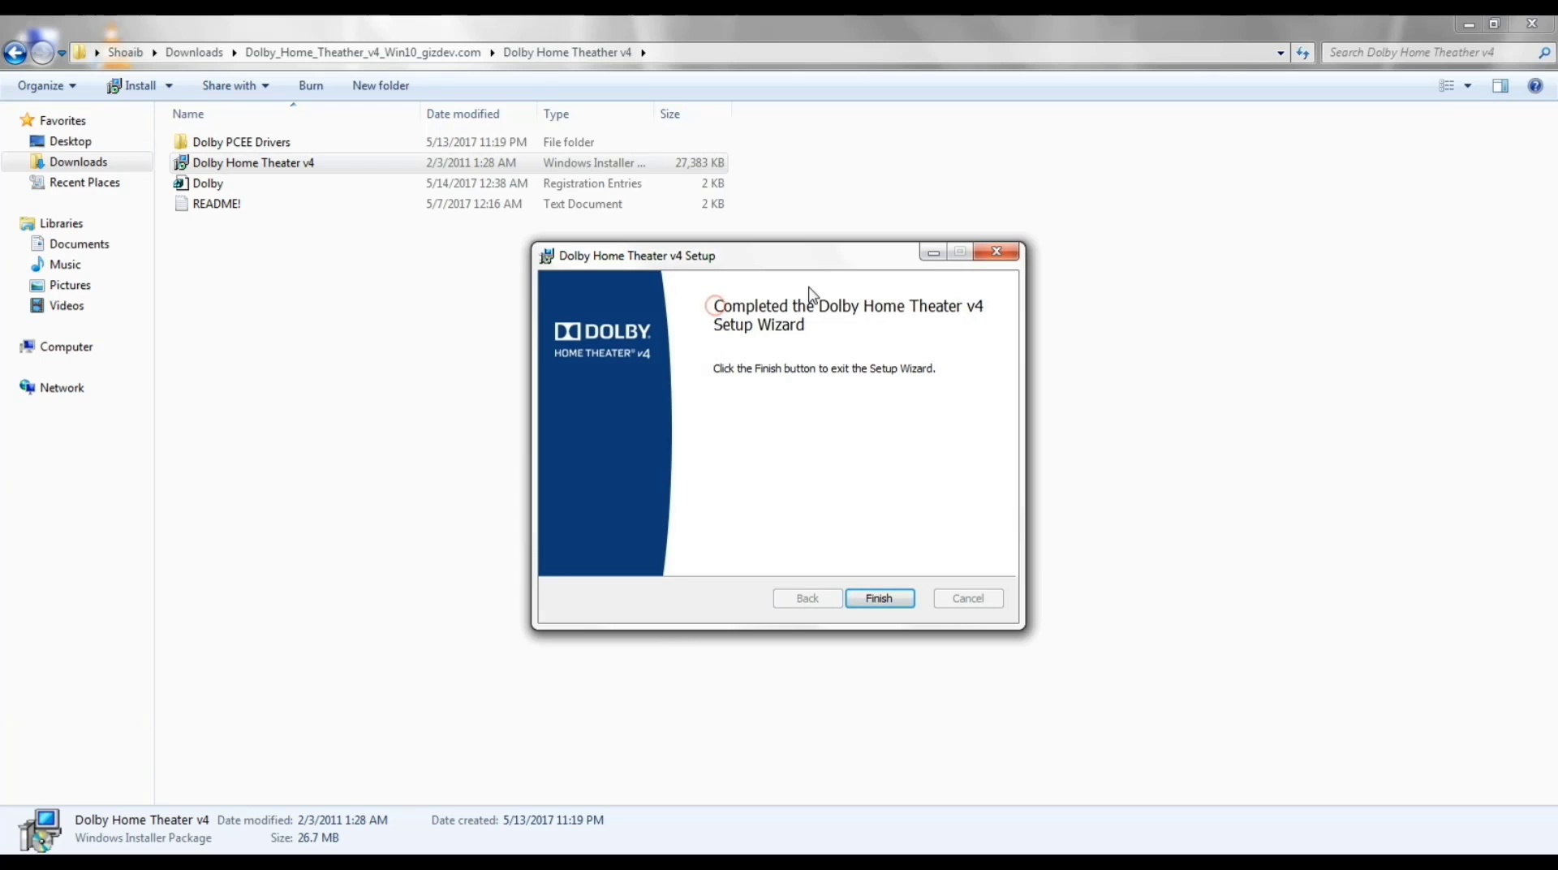
click(878, 599)
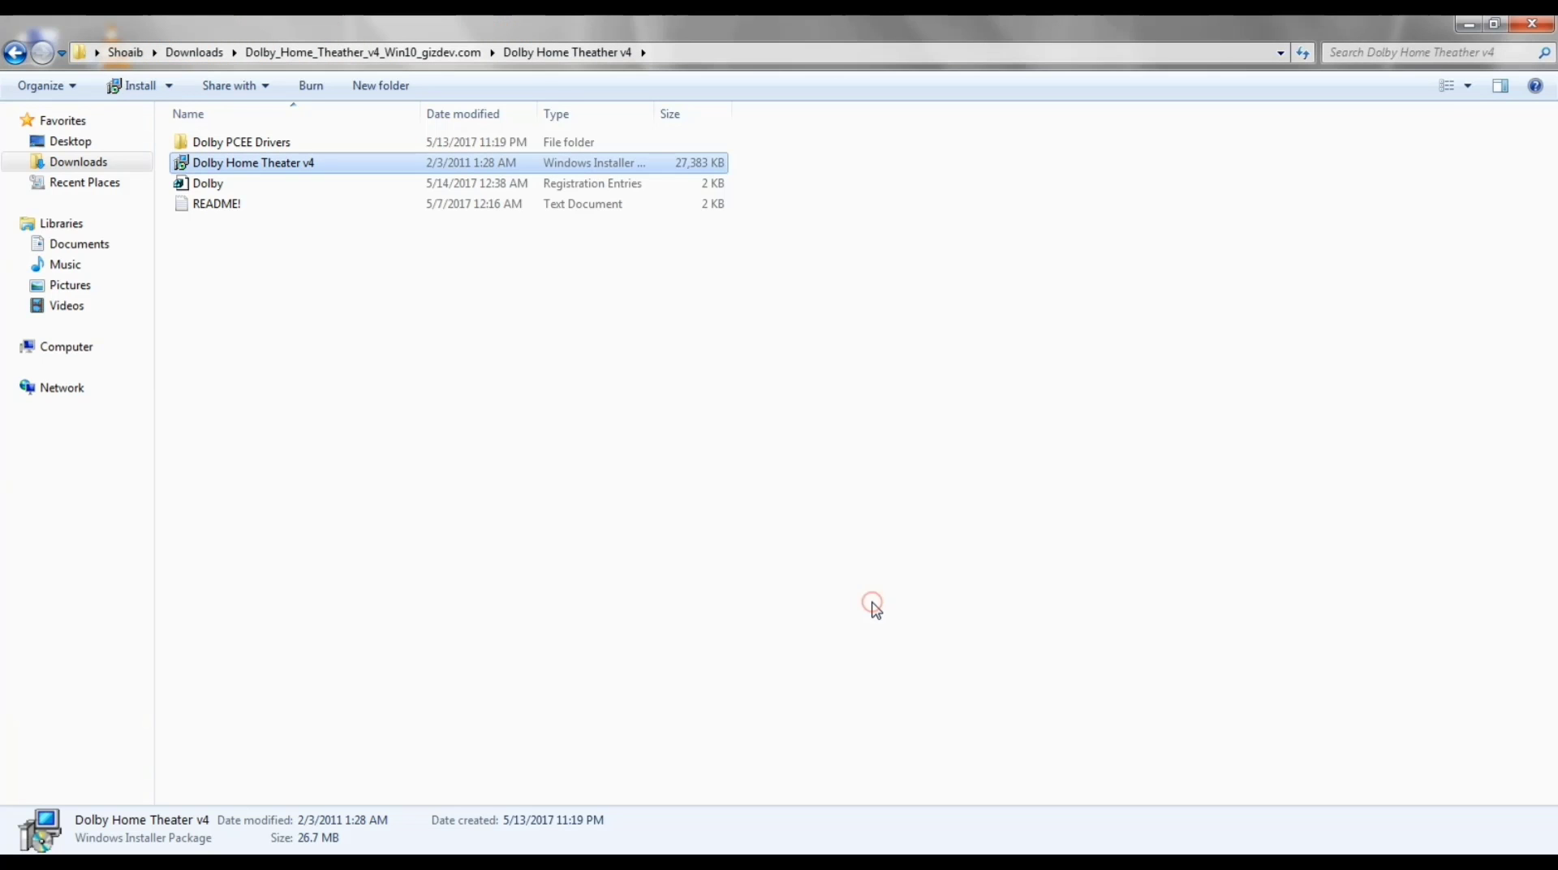
Step: Close the Dolby Home Theather v4 folder window and open the computer's shutdown options
click(1523, 21)
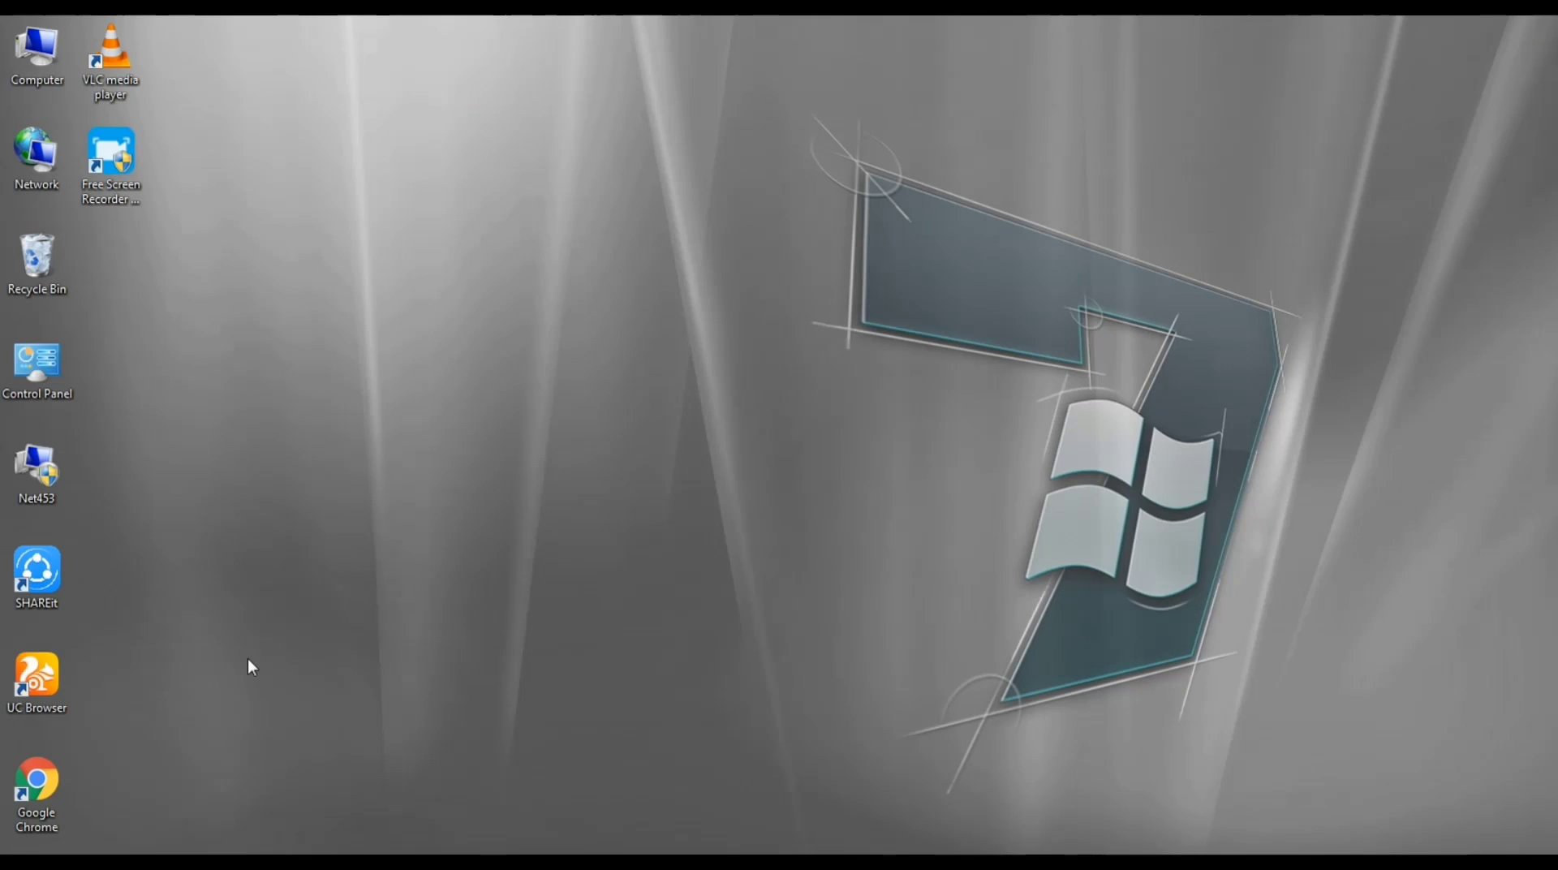
click(24, 862)
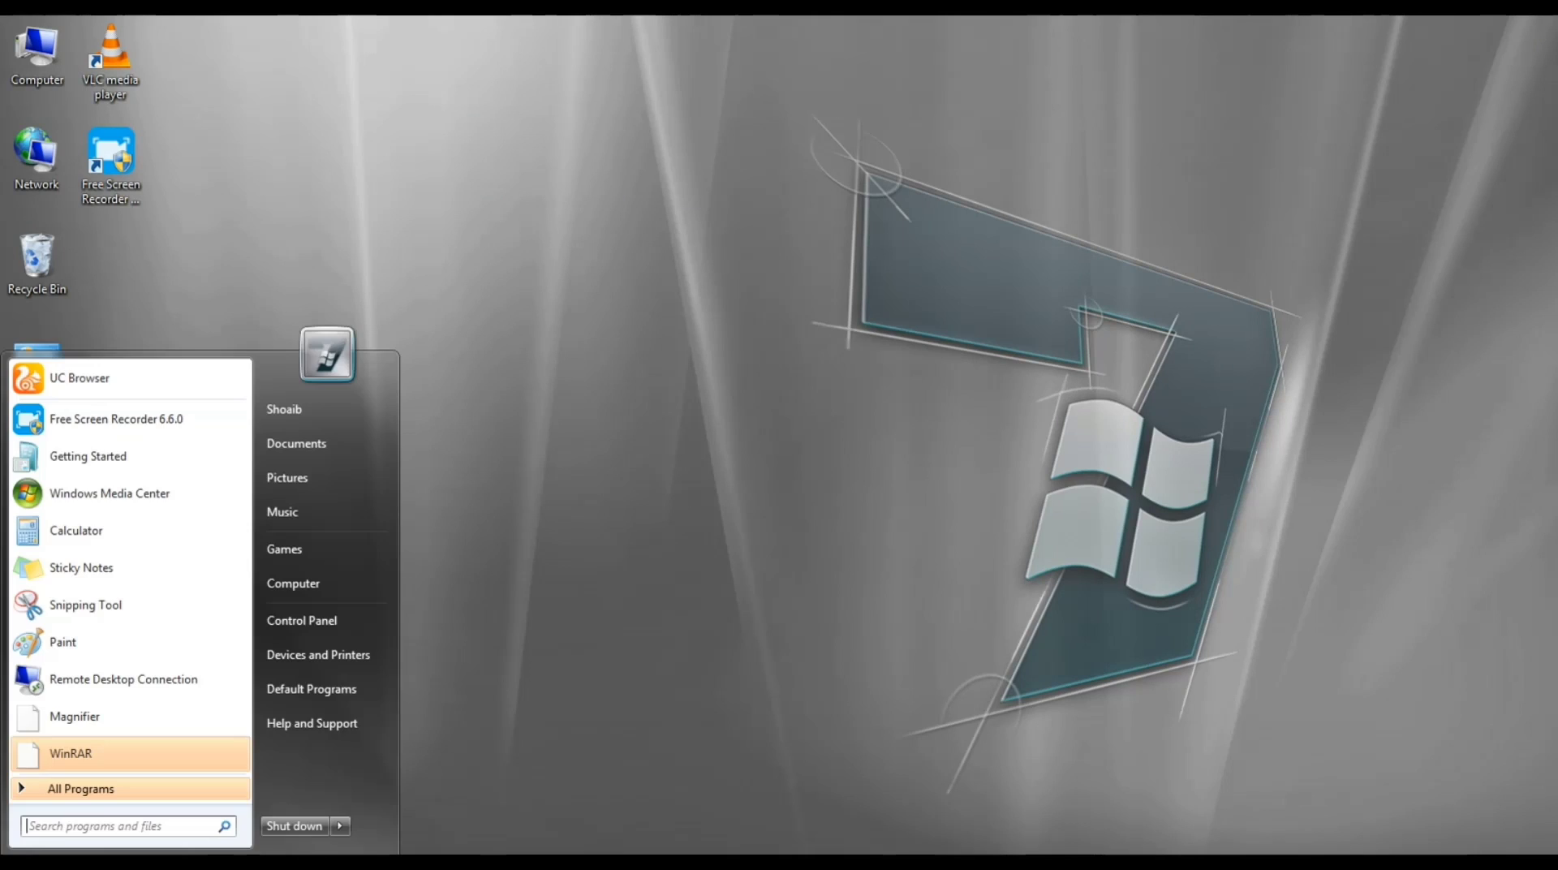
click(339, 826)
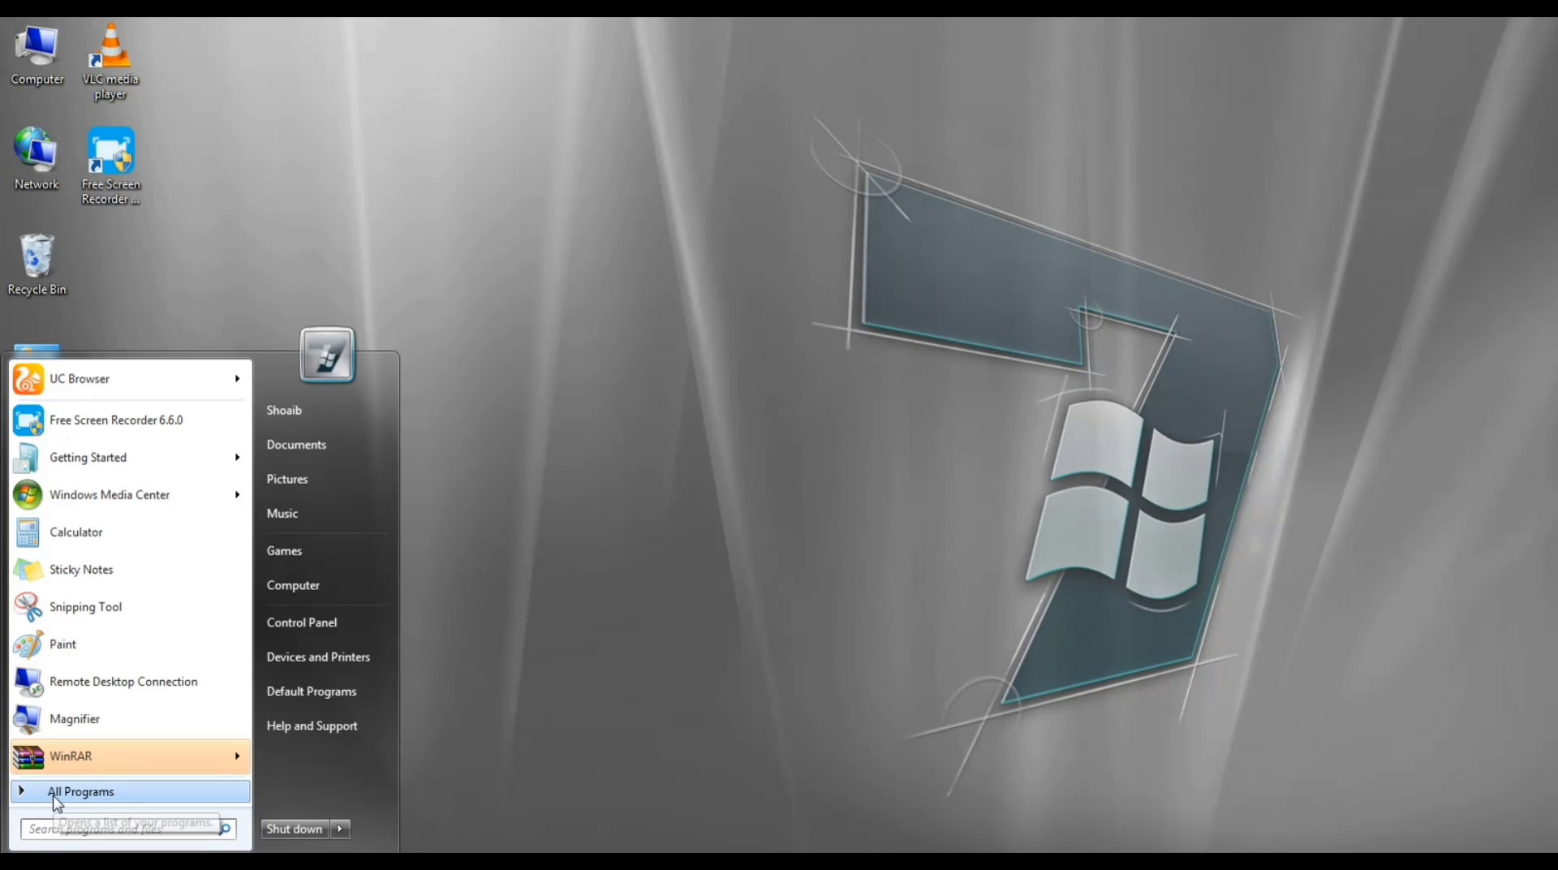
Step: Launch Dolby Home Theater from the Dolby group in the list of all installed programs
click(61, 792)
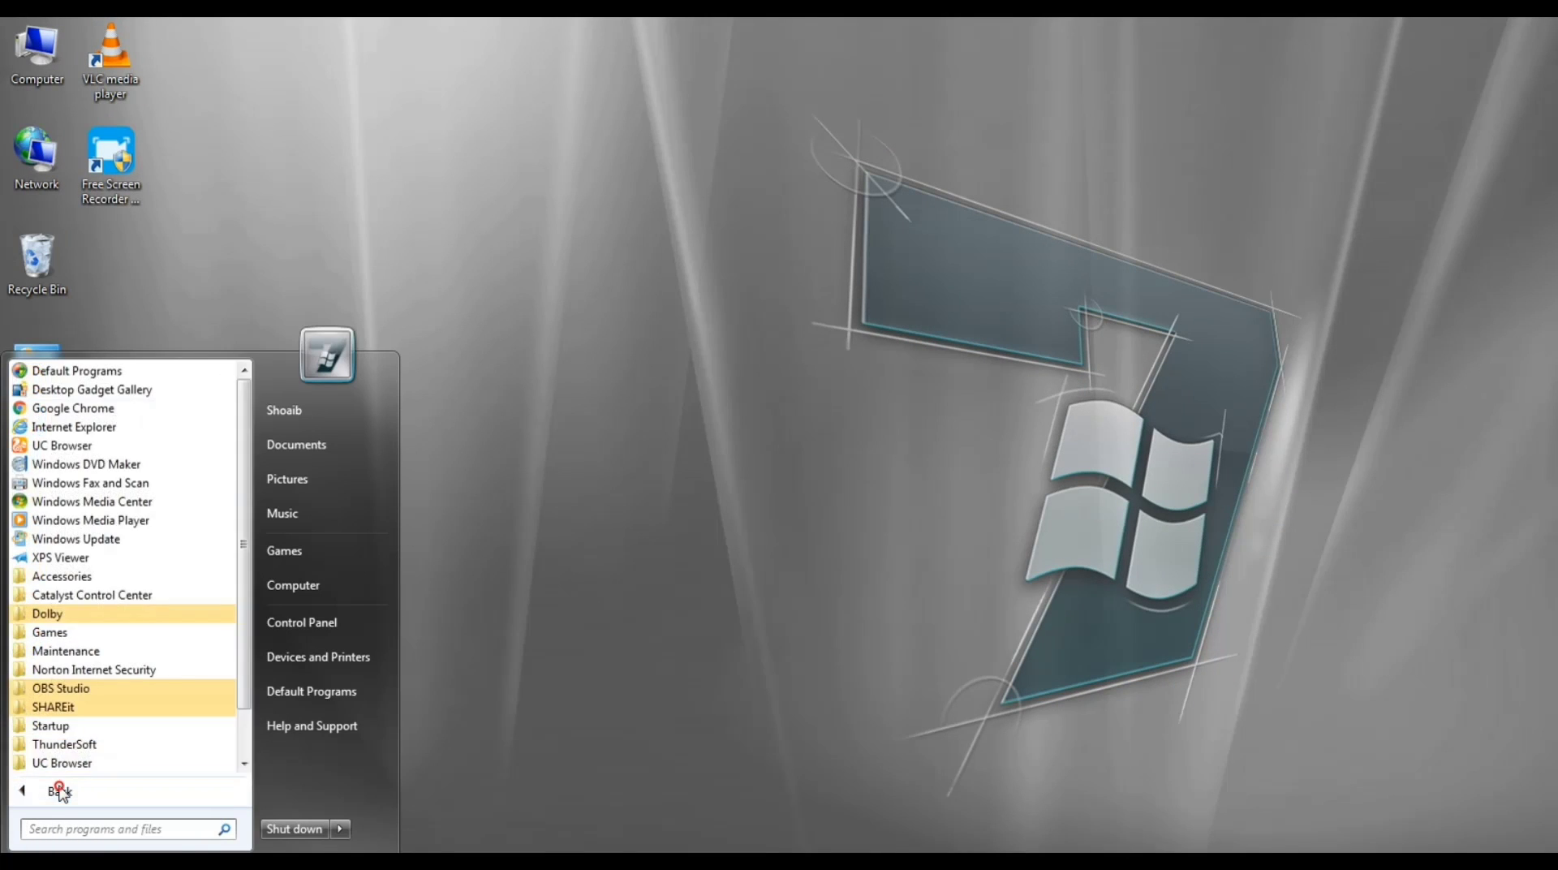
click(55, 791)
click(55, 791)
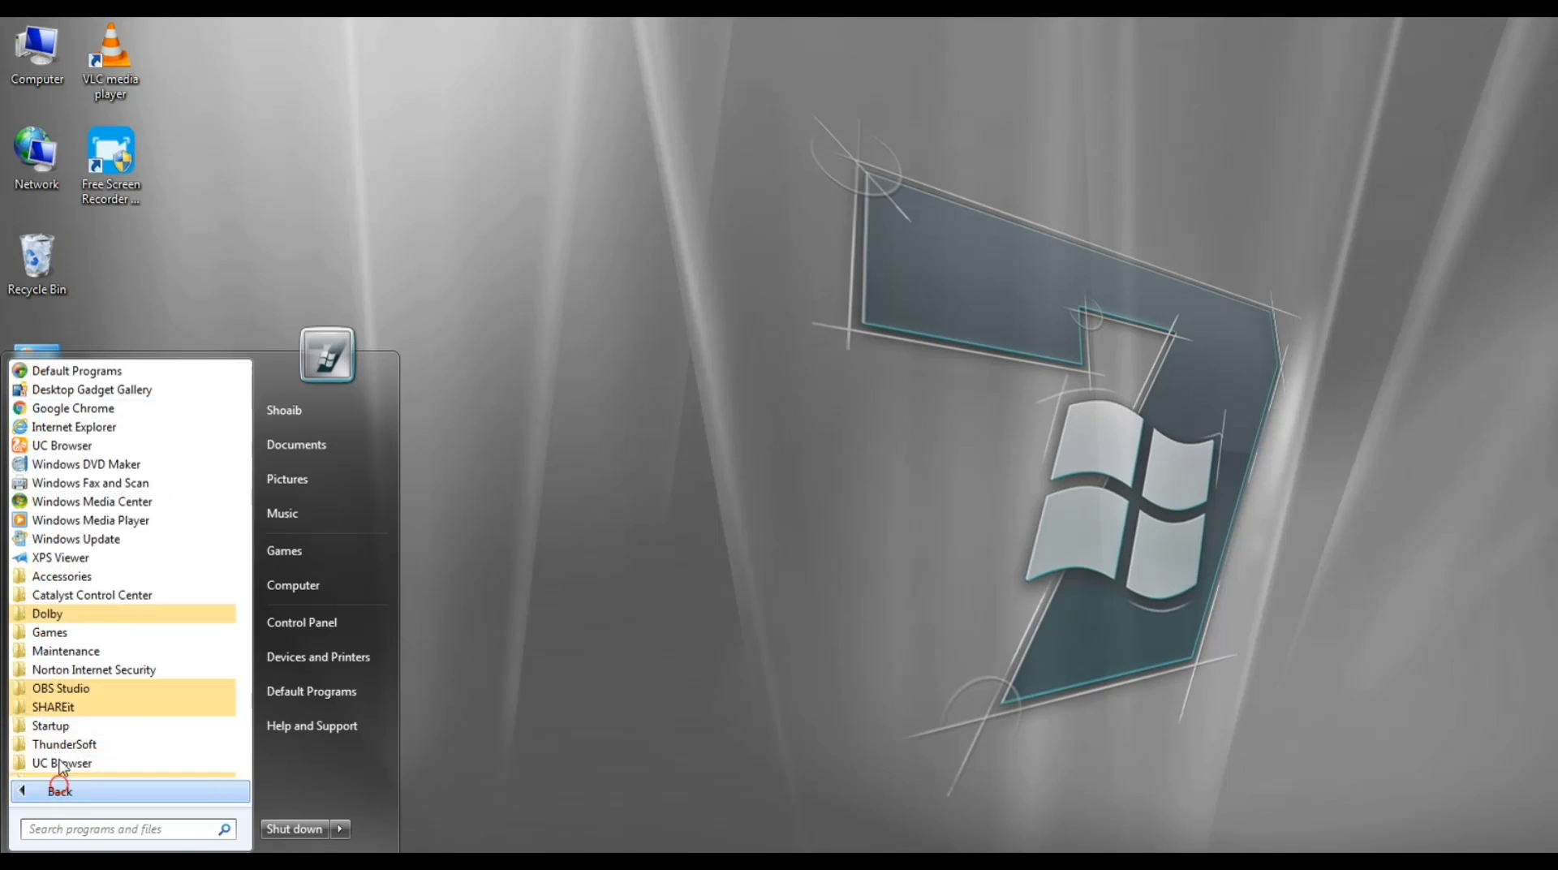
click(59, 614)
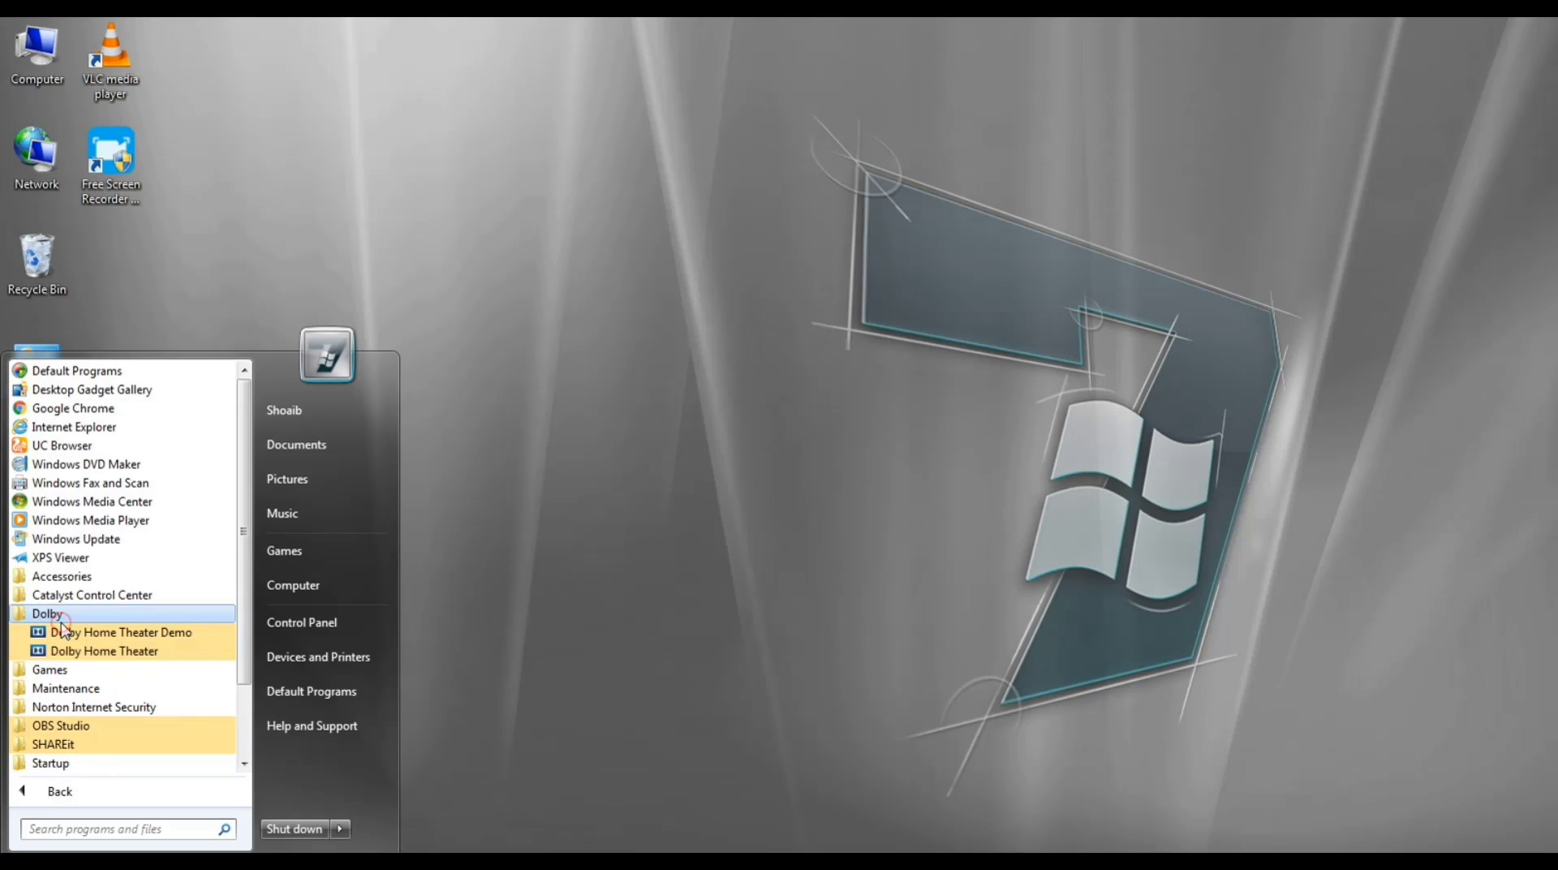
click(96, 654)
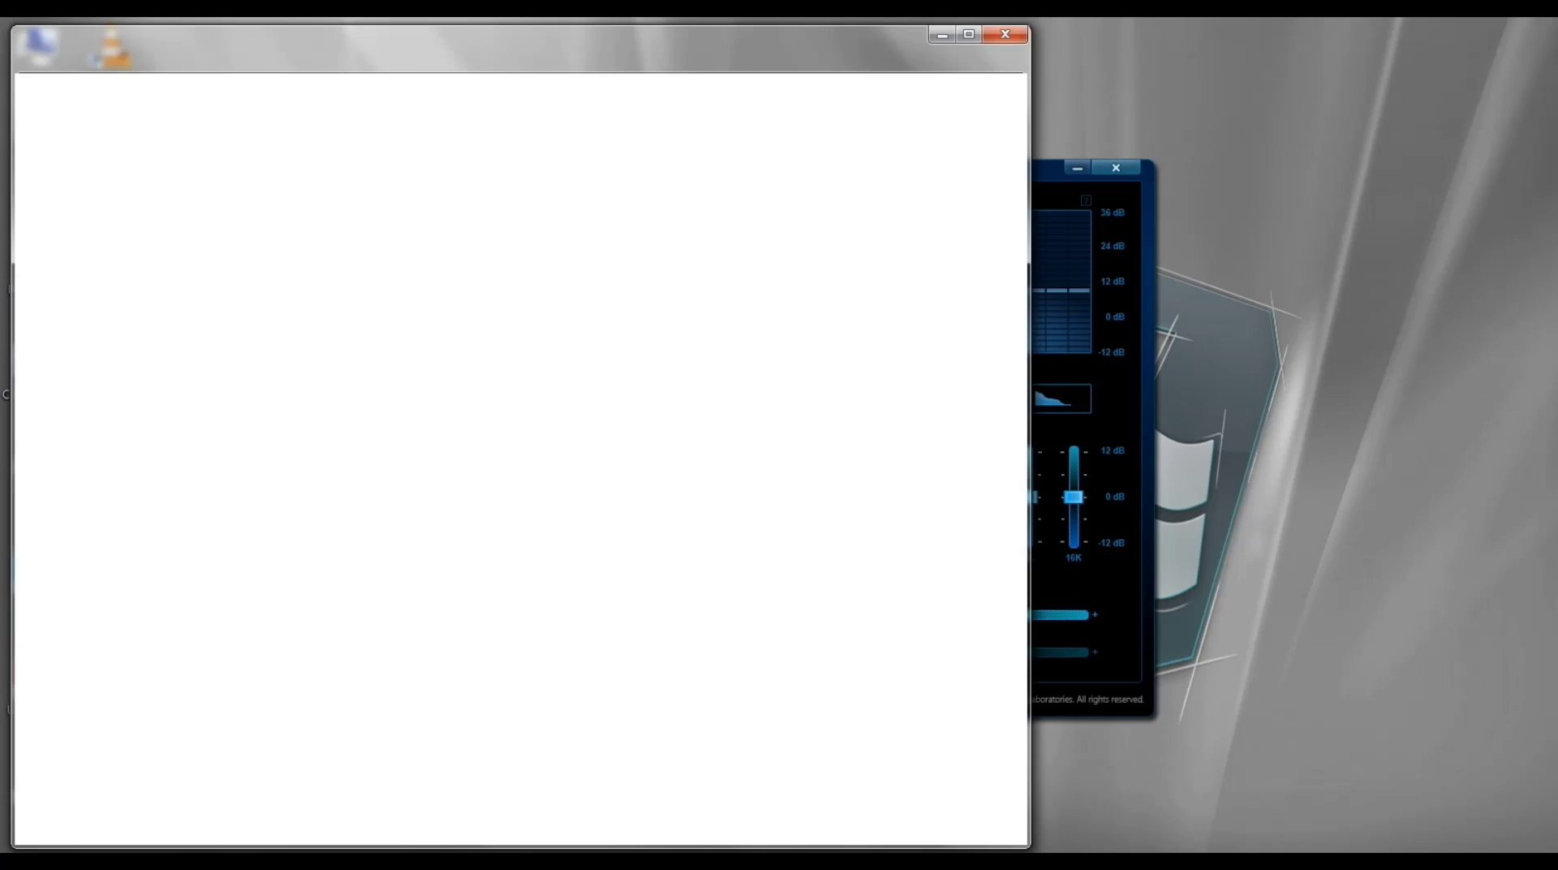
Step: Maximize the Google Chrome window and search Google for "dolby atmos"
click(968, 32)
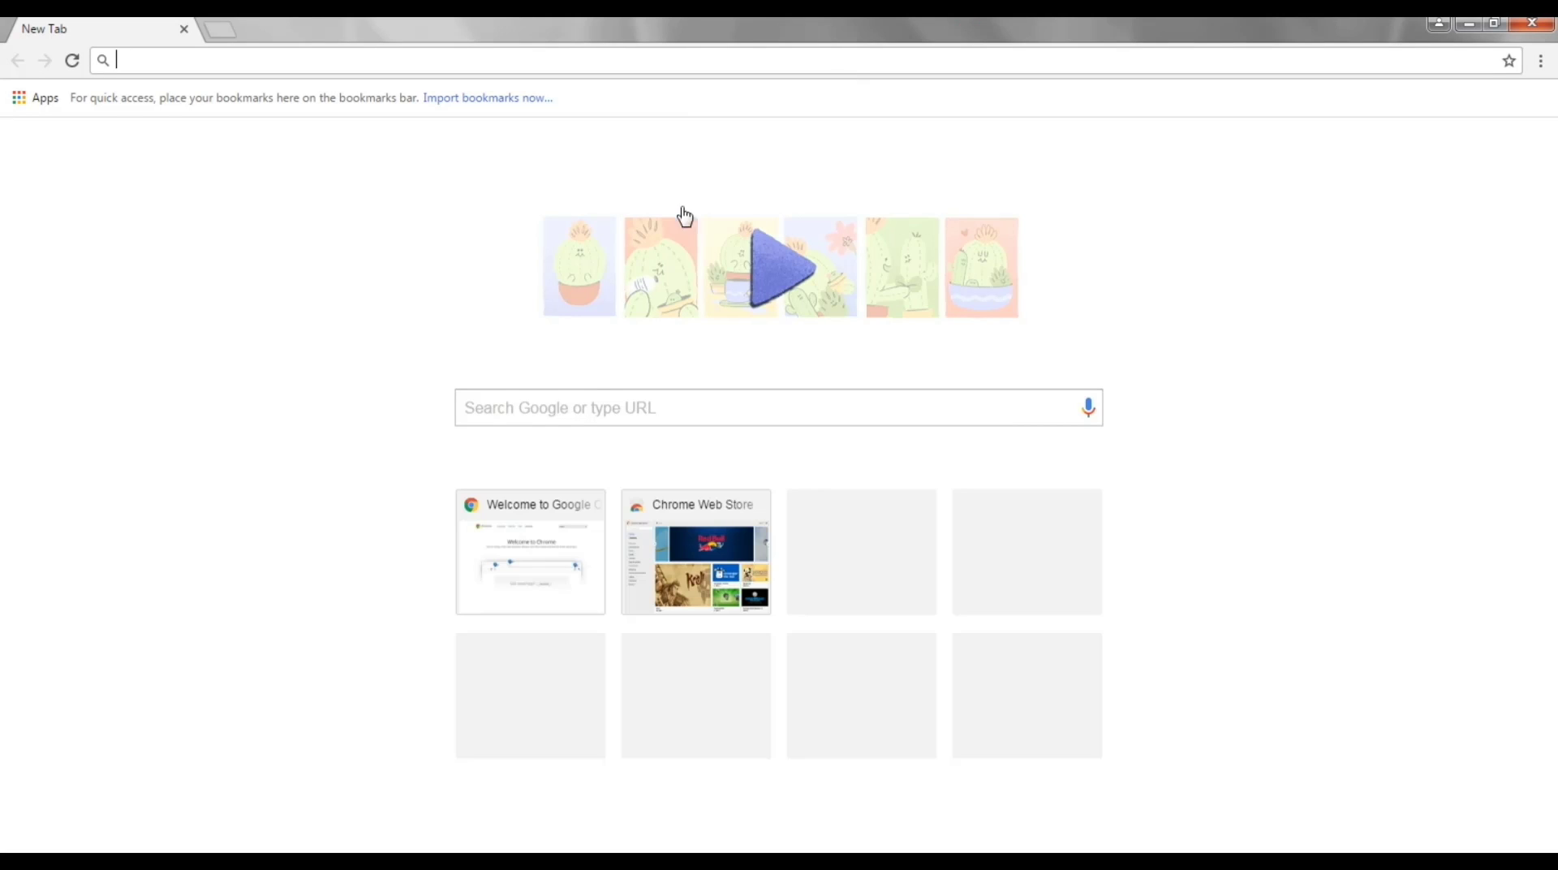
click(584, 403)
text(dolby)
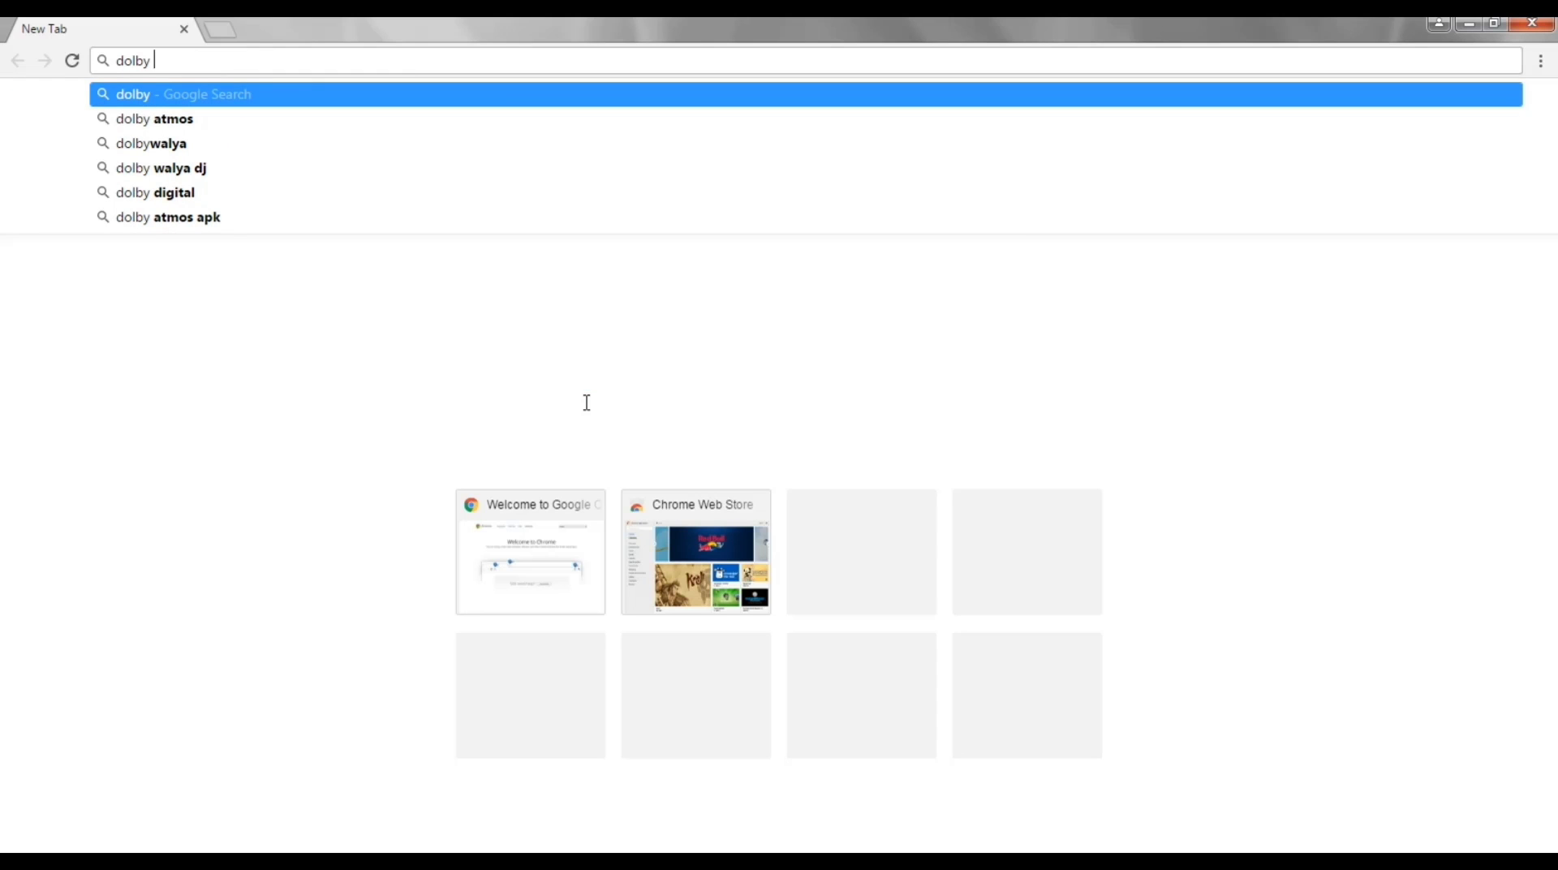
key(Down)
key(Return)
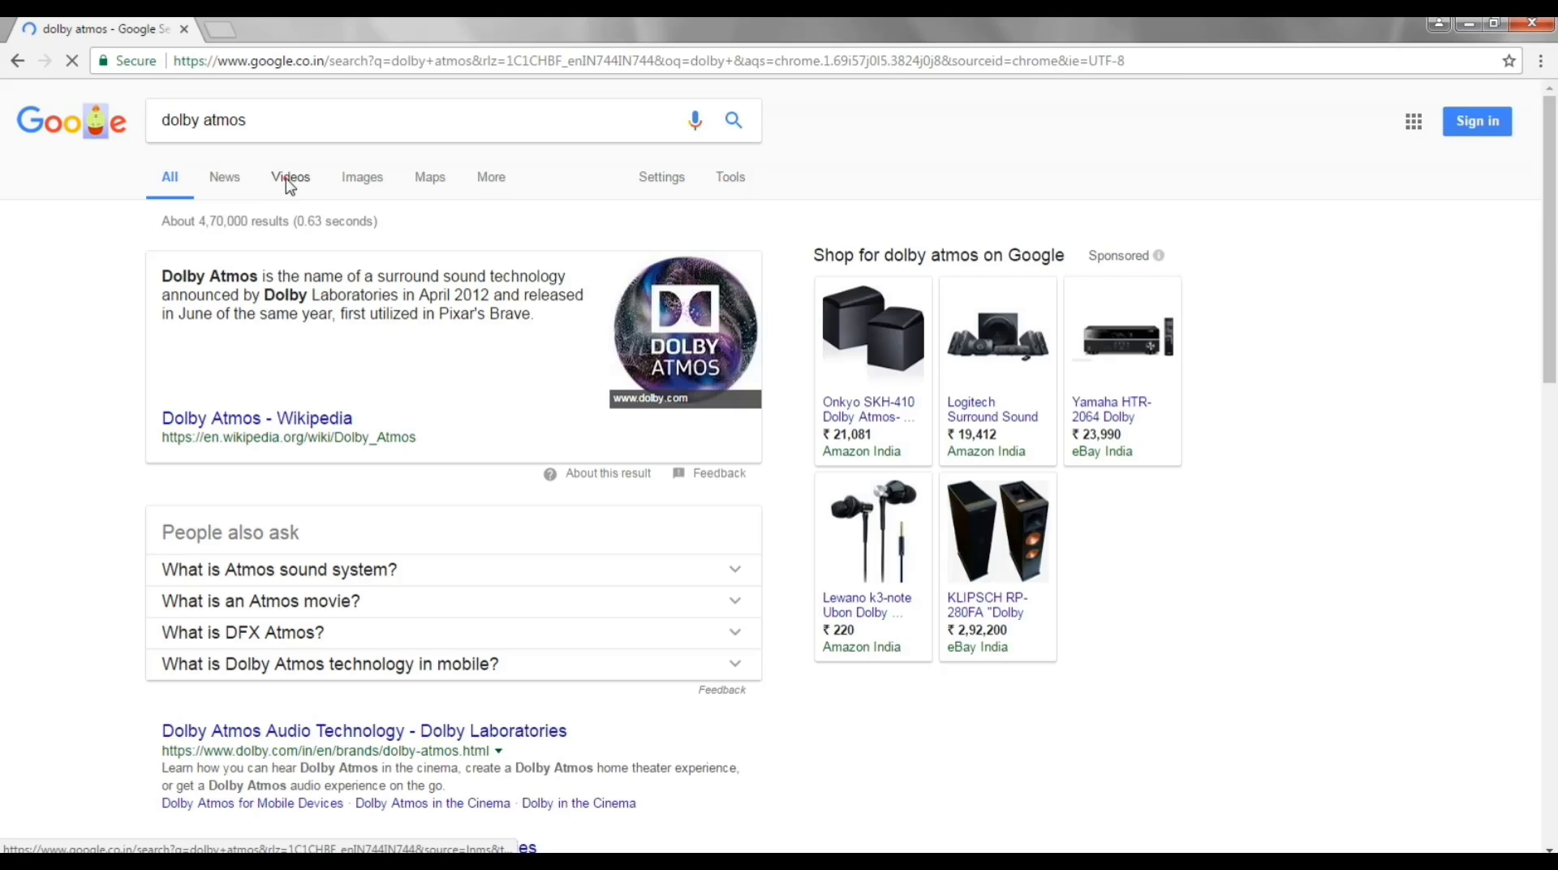
Step: Filter the results to videos and play "Sound Test Dolby Atmos 7.1 -9.1 4K HD (UHD)" on YouTube in full screen
click(281, 177)
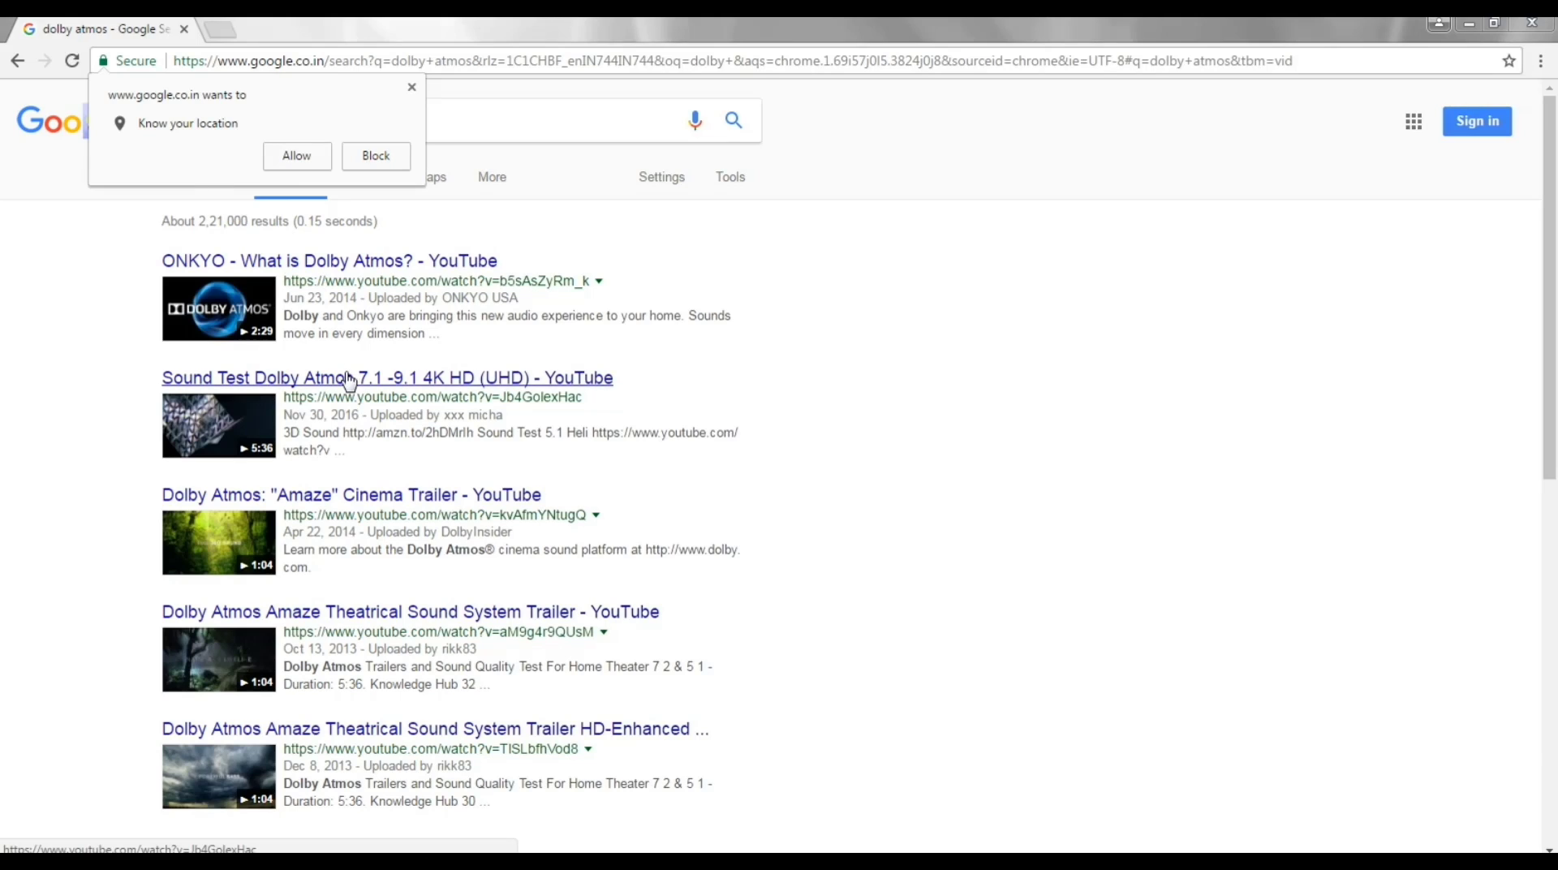
click(347, 377)
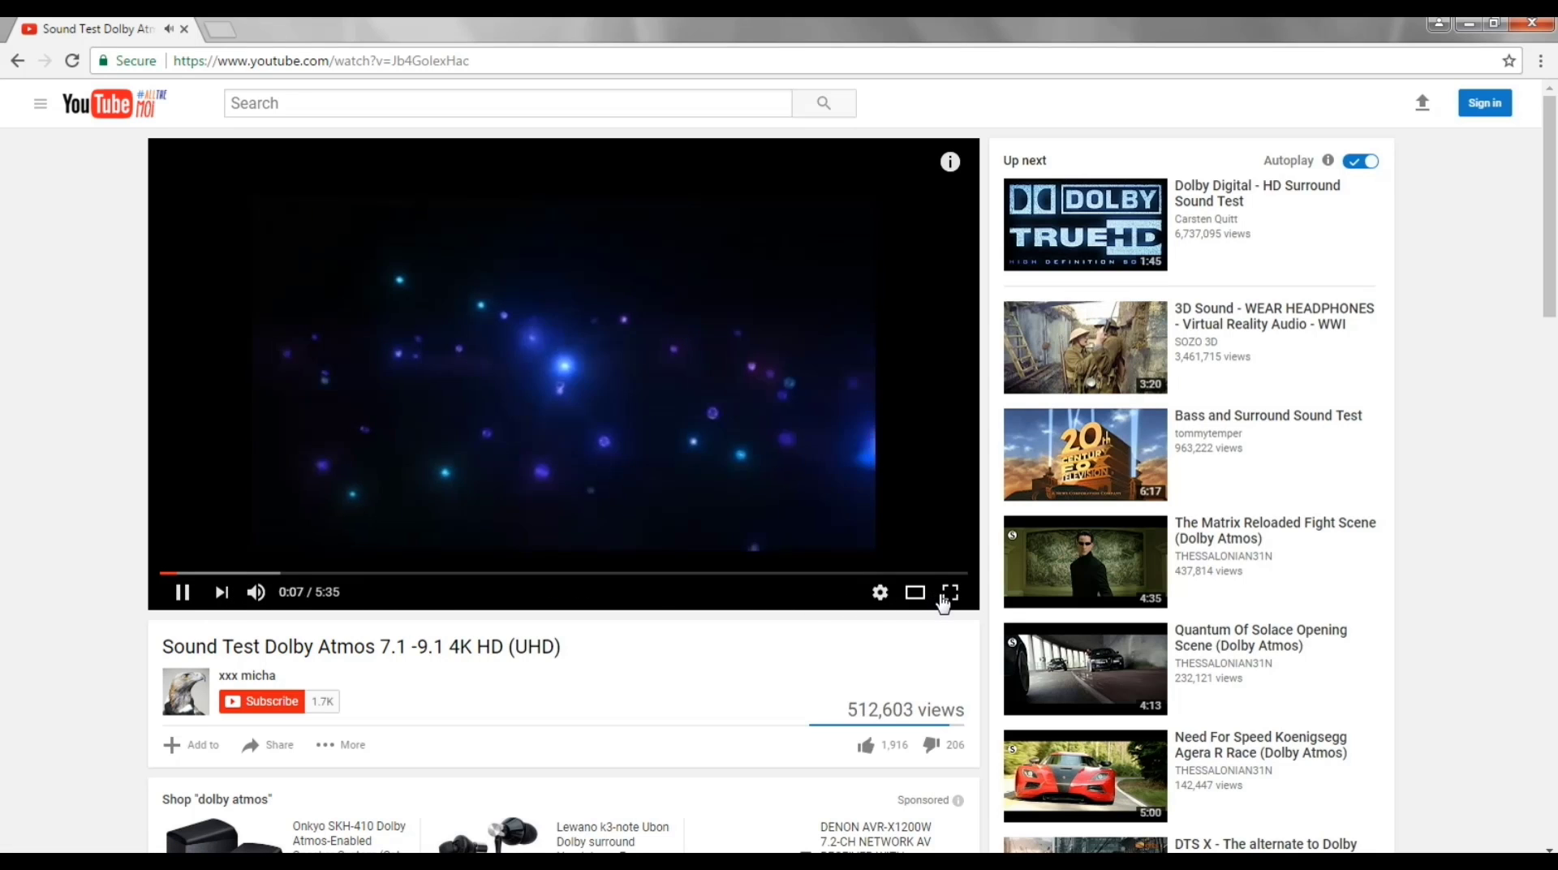
click(944, 597)
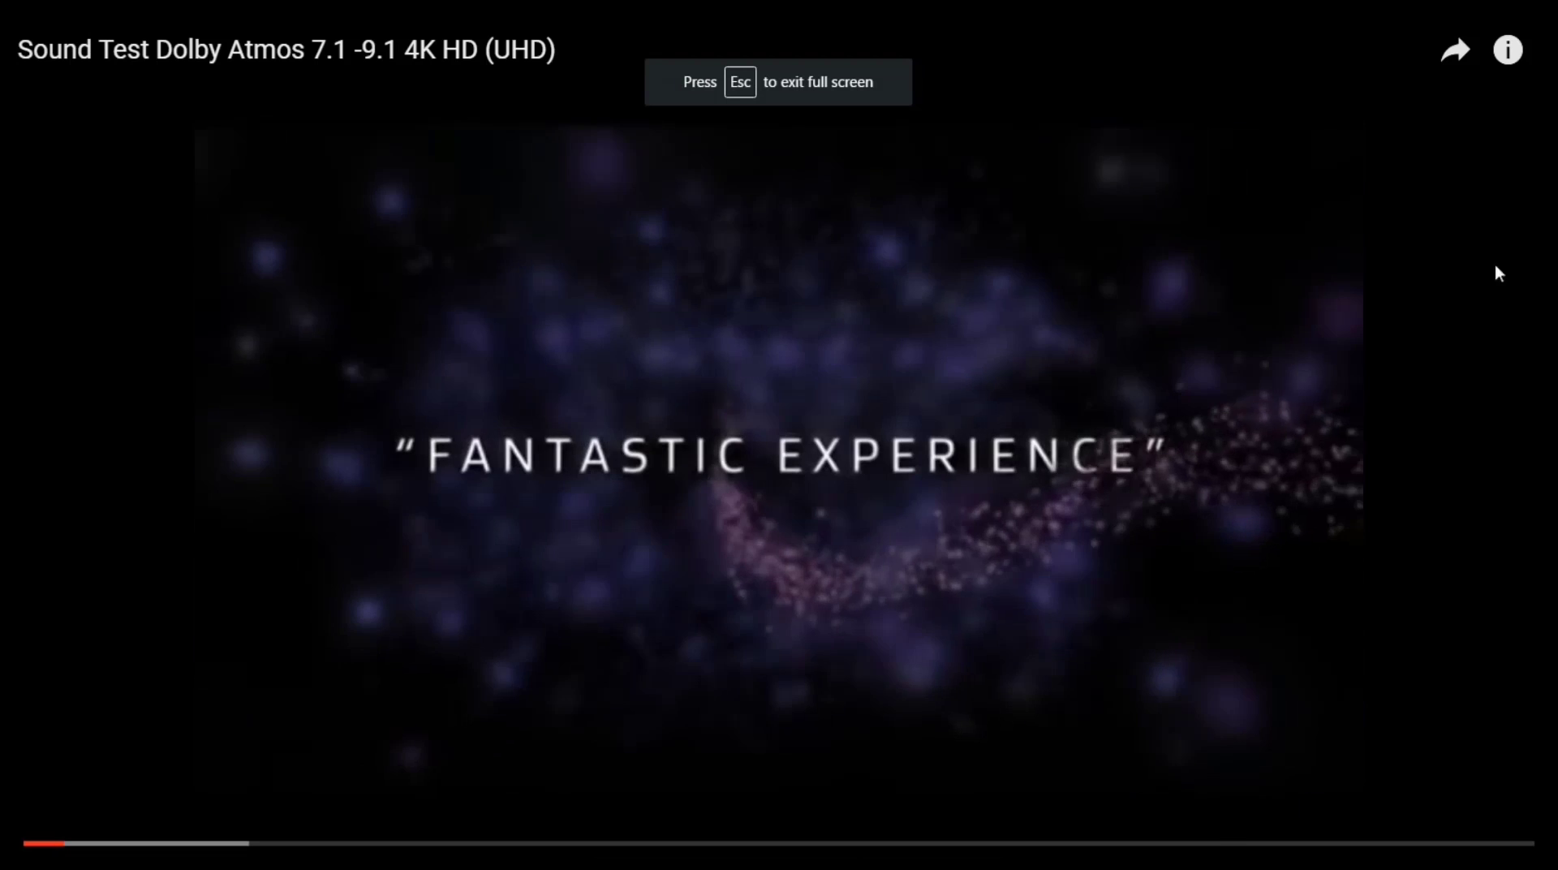